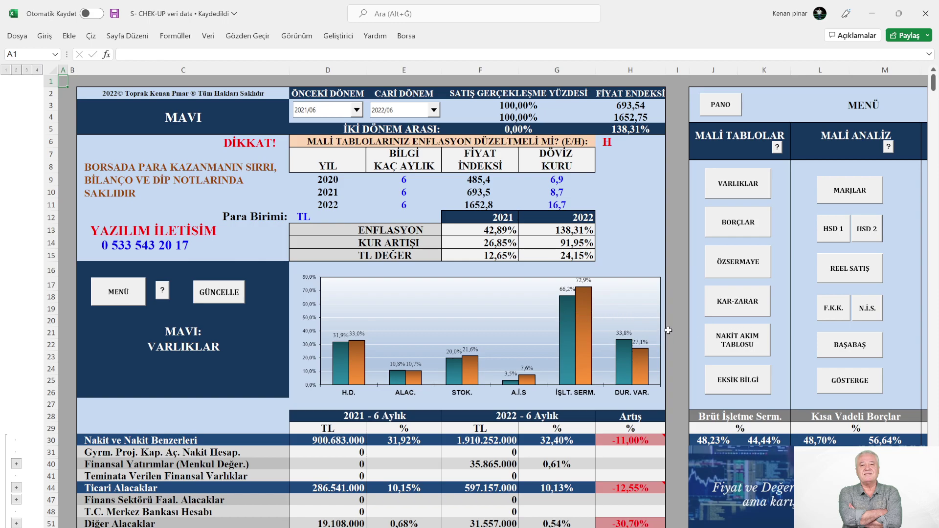
{"action": "scroll", "coordinate": [668, 329], "scroll_direction": "down", "scroll_amount": 1}
{"action": "scroll", "coordinate": [670, 323], "scroll_direction": "up", "scroll_amount": 1}
{"action": "scroll", "coordinate": [678, 315], "scroll_direction": "down", "scroll_amount": 1}
{"action": "scroll", "coordinate": [680, 314], "scroll_direction": "up", "scroll_amount": 1}
{"action": "scroll", "coordinate": [677, 285], "scroll_direction": "down", "scroll_amount": 1}
{"action": "scroll", "coordinate": [677, 285], "scroll_direction": "up", "scroll_amount": 1}
{"action": "scroll", "coordinate": [679, 276], "scroll_direction": "down", "scroll_amount": 1}
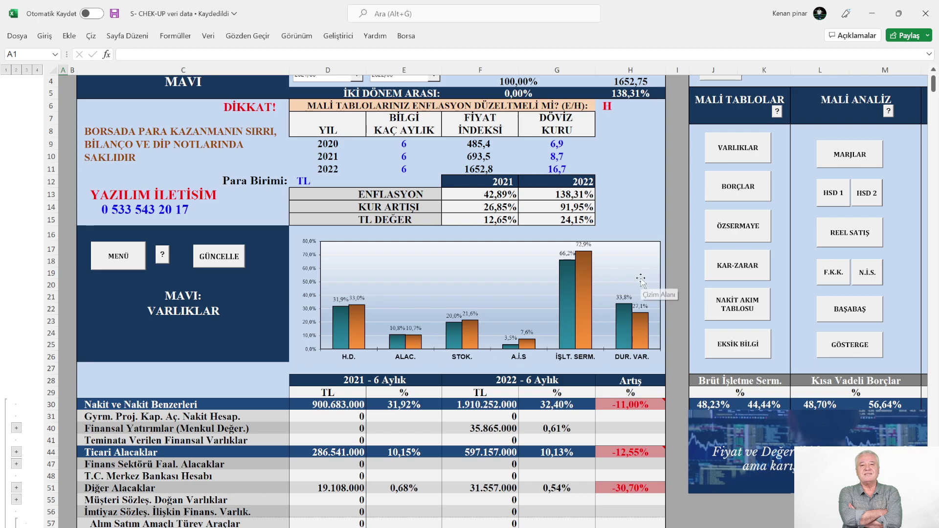
{"action": "scroll", "coordinate": [672, 279], "scroll_direction": "down", "scroll_amount": 1}
{"action": "scroll", "coordinate": [675, 275], "scroll_direction": "down", "scroll_amount": 1}
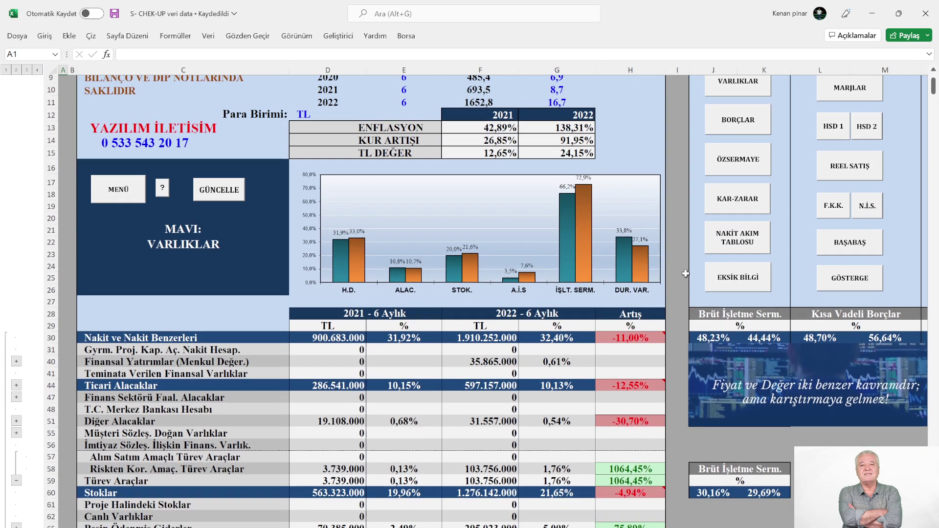
{"action": "scroll", "coordinate": [675, 274], "scroll_direction": "up", "scroll_amount": 3}
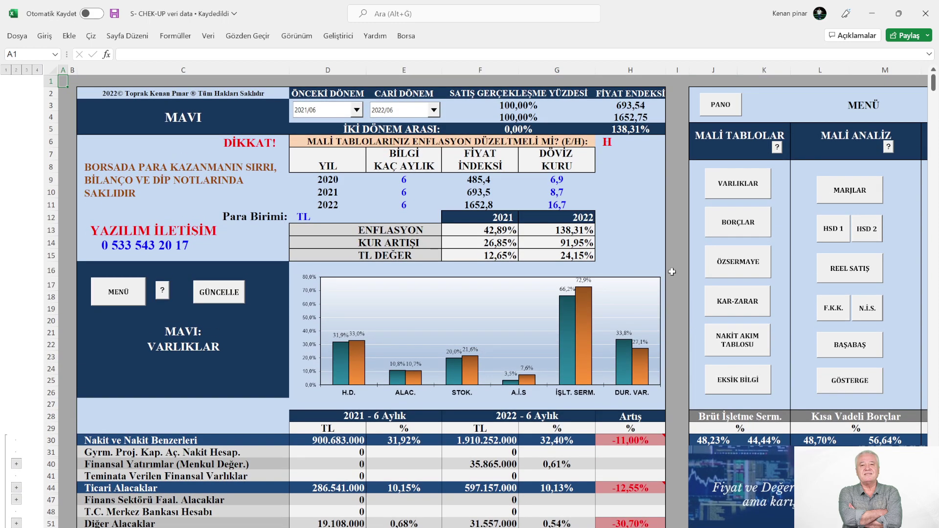
Review the MAVI VARLIKLAR table from Nakit ve Nakit Benzerleri to TOPLAM AKTİFLER, including the comments on the Artış changes.
{"action": "scroll", "coordinate": [672, 271], "scroll_direction": "down", "scroll_amount": 2}
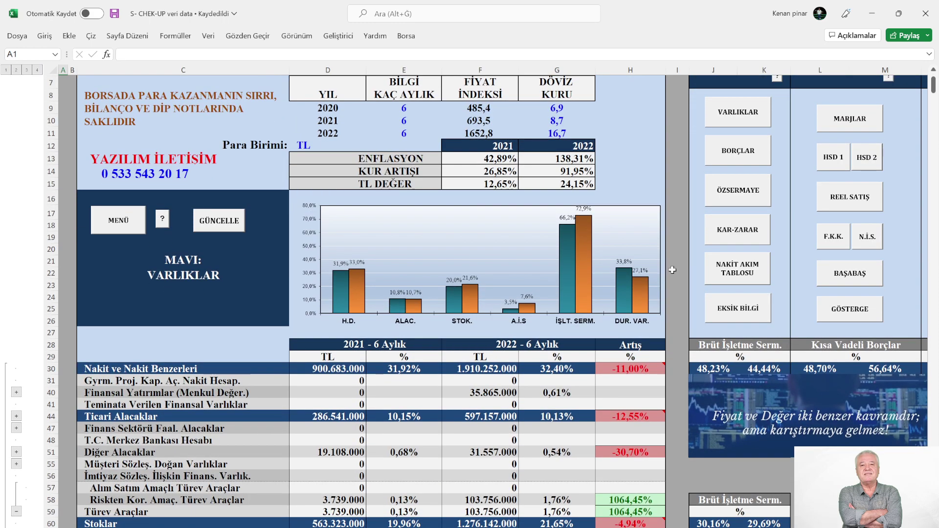
{"action": "scroll", "coordinate": [672, 270], "scroll_direction": "down", "scroll_amount": 4}
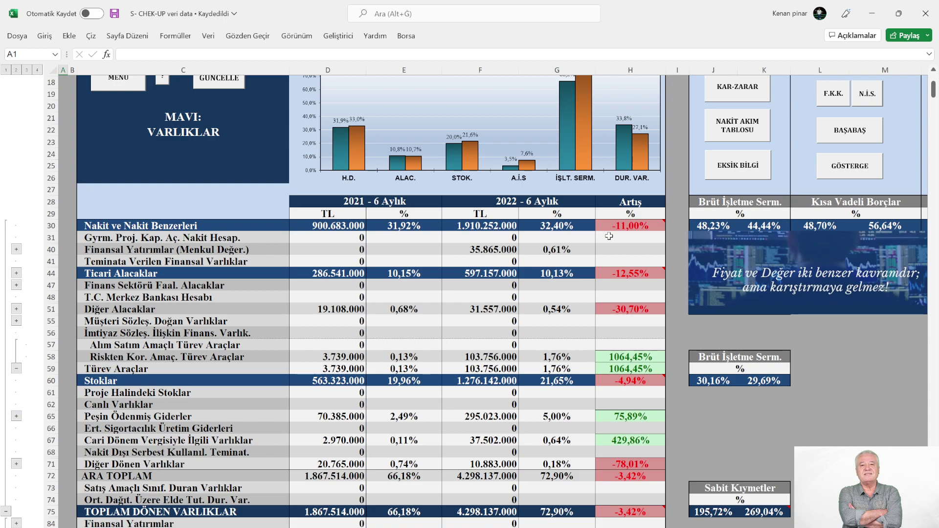
{"action": "scroll", "coordinate": [442, 320], "scroll_direction": "down", "scroll_amount": 1}
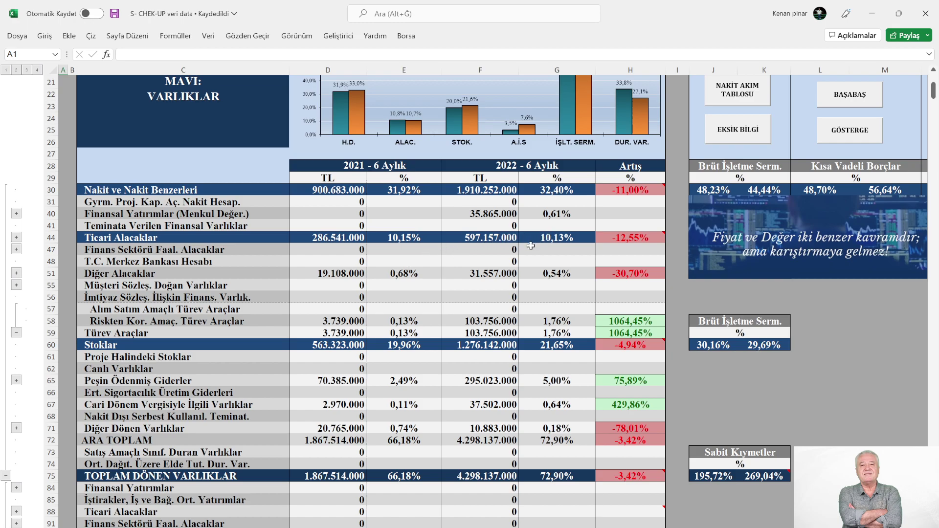
{"action": "scroll", "coordinate": [488, 266], "scroll_direction": "down", "scroll_amount": 4}
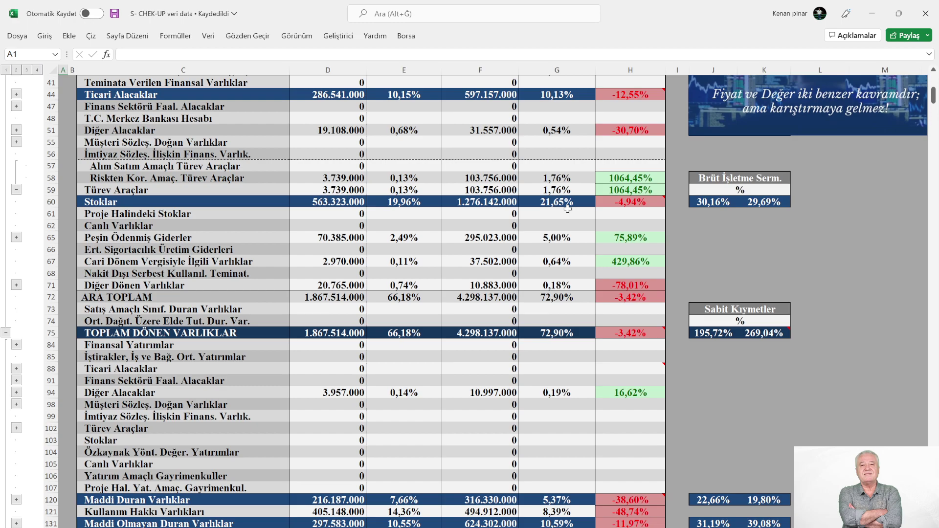
{"action": "scroll", "coordinate": [567, 209], "scroll_direction": "down", "scroll_amount": 3}
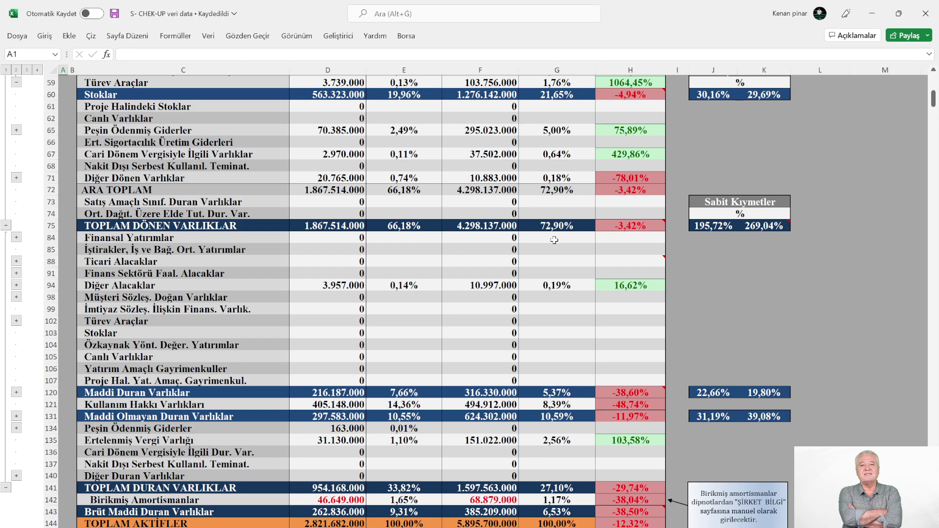
{"action": "mouse_move", "coordinate": [629, 230]}
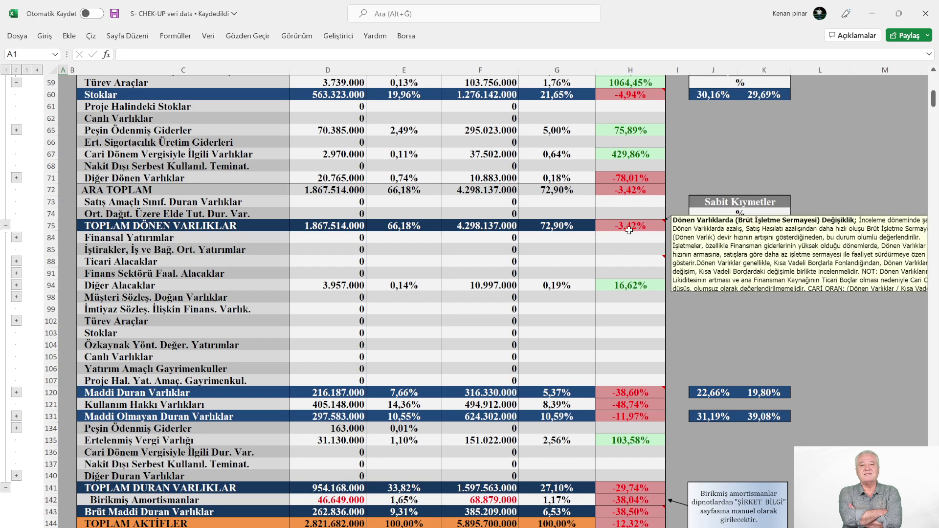
{"action": "scroll", "coordinate": [562, 274], "scroll_direction": "down", "scroll_amount": 5}
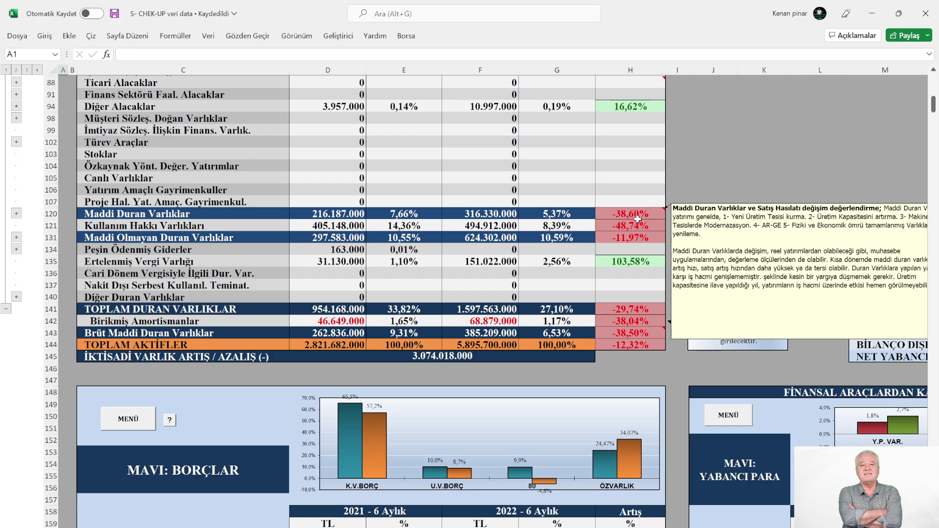
{"action": "scroll", "coordinate": [637, 219], "scroll_direction": "down", "scroll_amount": 1}
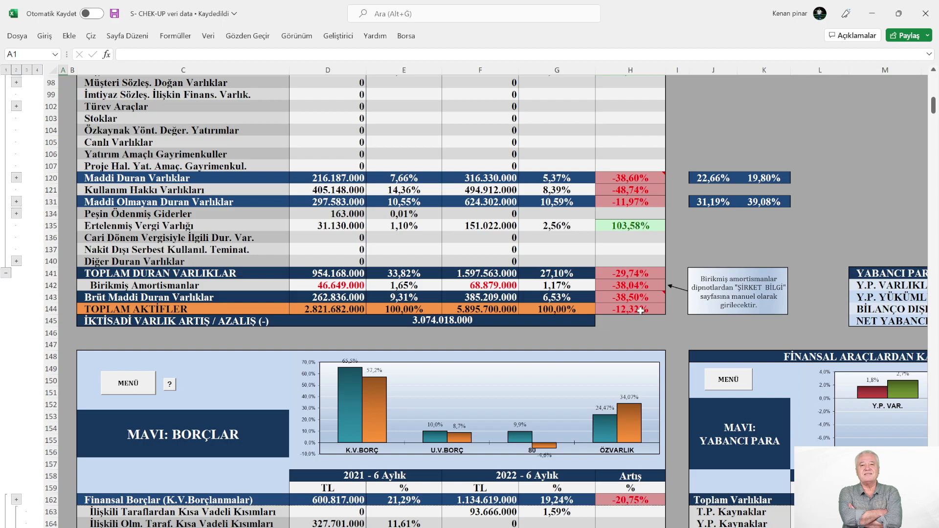
Review the MAVI BORÇLAR table from short-term Finansal Borçlar through long-term debts to ÖZKAYNAKLAR and TOPLAM PASİFLER.
{"action": "scroll", "coordinate": [641, 310], "scroll_direction": "down", "scroll_amount": 6}
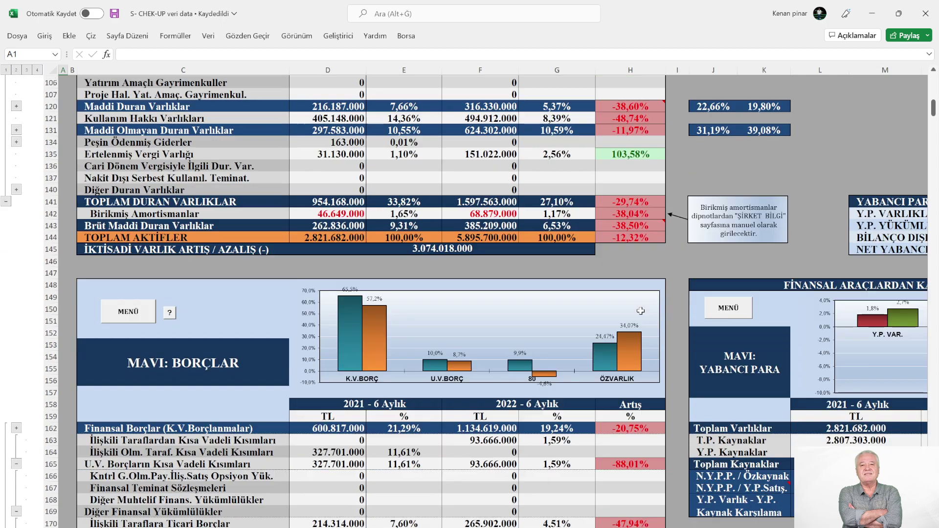
{"action": "scroll", "coordinate": [641, 315], "scroll_direction": "down", "scroll_amount": 2}
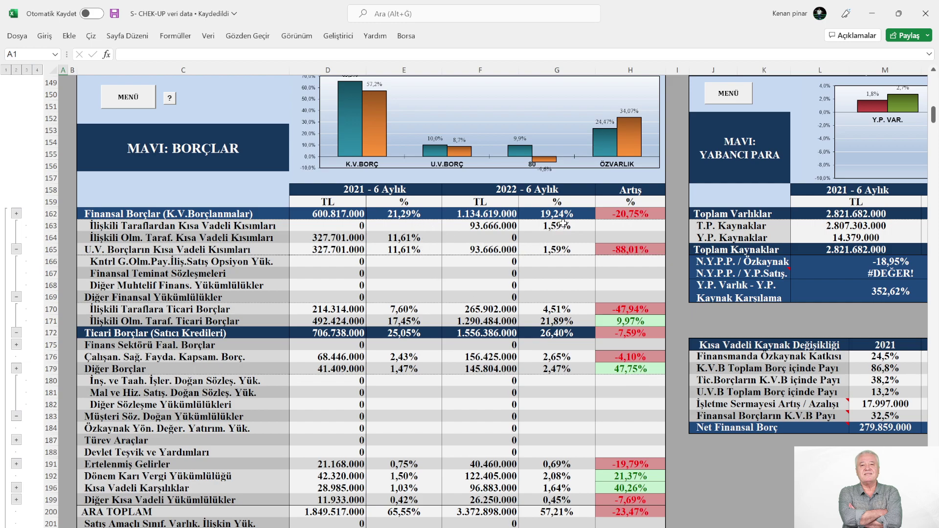
{"action": "scroll", "coordinate": [435, 317], "scroll_direction": "down", "scroll_amount": 2}
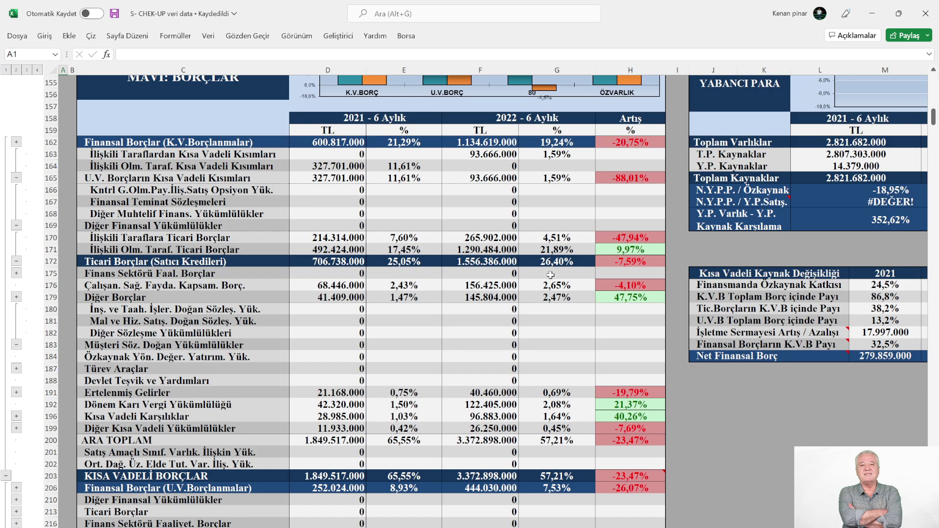
{"action": "scroll", "coordinate": [556, 268], "scroll_direction": "down", "scroll_amount": 2}
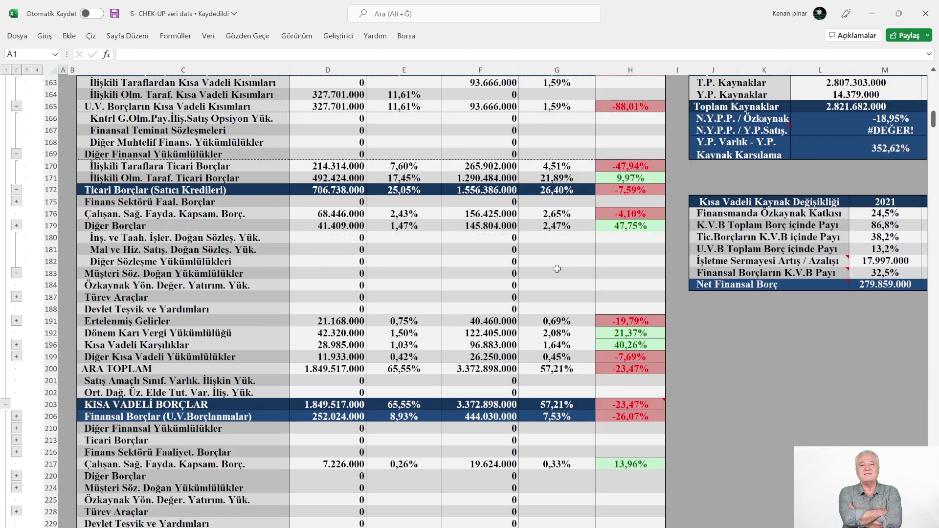
{"action": "scroll", "coordinate": [557, 268], "scroll_direction": "down", "scroll_amount": 3}
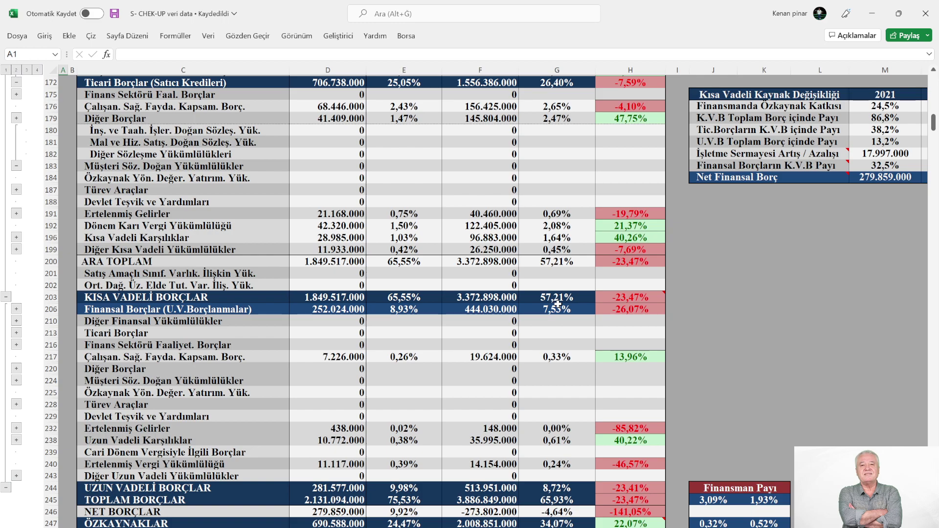
{"action": "scroll", "coordinate": [558, 304], "scroll_direction": "down", "scroll_amount": 3}
{"action": "scroll", "coordinate": [534, 305], "scroll_direction": "down", "scroll_amount": 2}
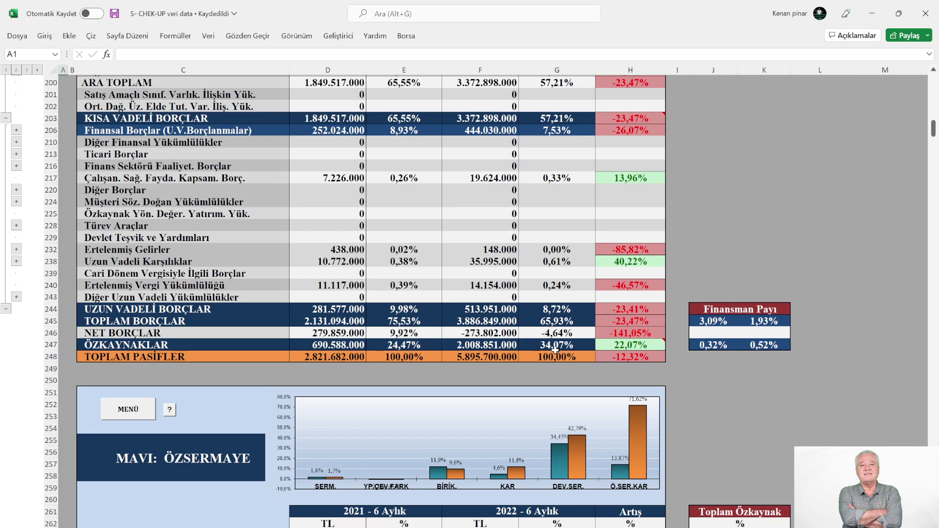
{"action": "mouse_move", "coordinate": [634, 348]}
Examine the YABANCI PARA position table and the FİNANSAL ARAÇLARDAN KAYNAKLANAN RİSKLER chart and table beside the debts section.
{"action": "scroll", "coordinate": [551, 372], "scroll_direction": "up", "scroll_amount": 5}
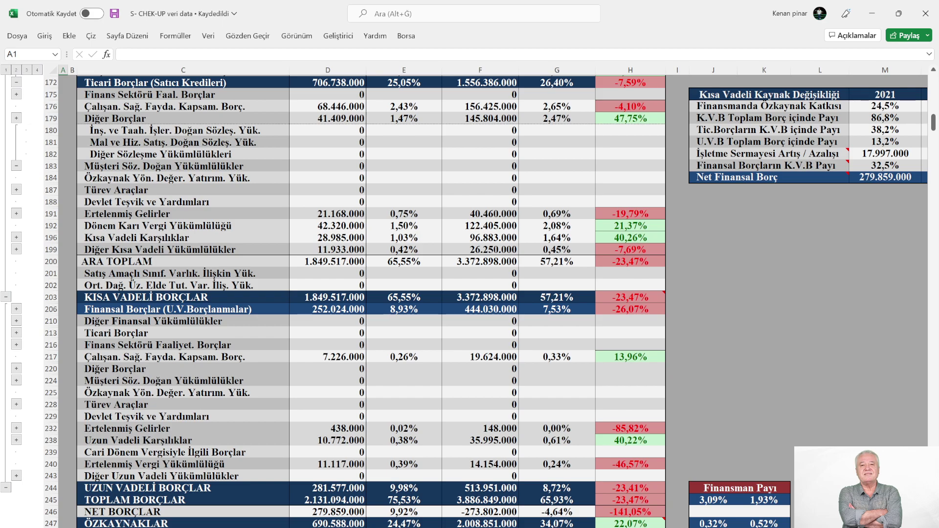
{"action": "scroll", "coordinate": [492, 296], "scroll_direction": "right", "scroll_amount": 5}
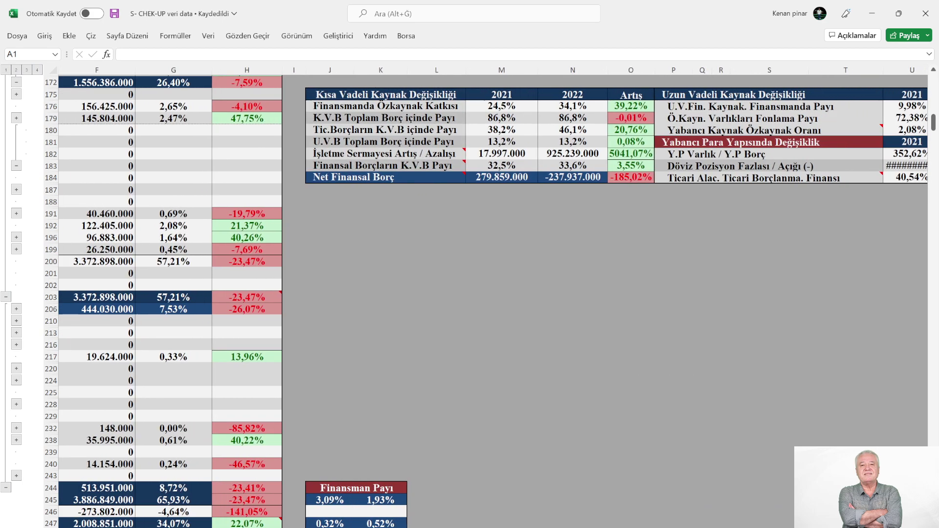
{"action": "scroll", "coordinate": [492, 296], "scroll_direction": "right", "scroll_amount": 3}
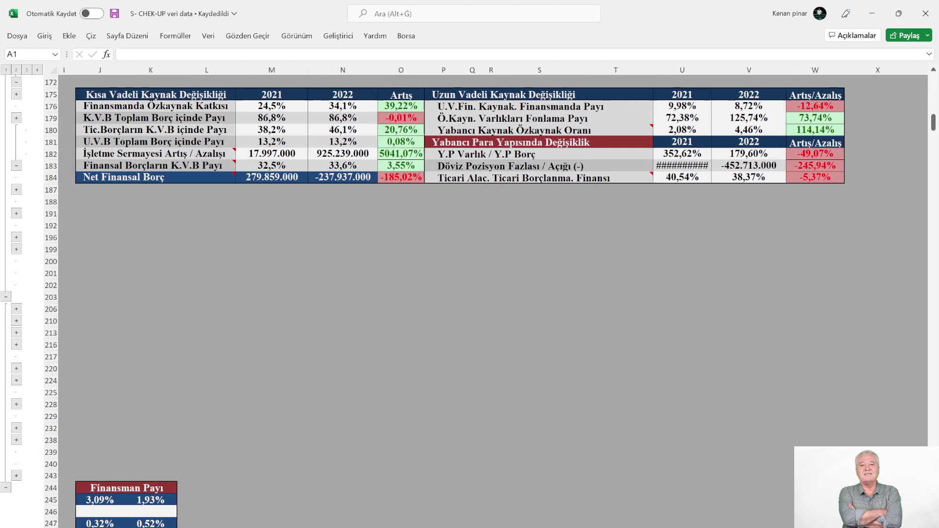
{"action": "scroll", "coordinate": [873, 421], "scroll_direction": "left", "scroll_amount": 2}
{"action": "scroll", "coordinate": [873, 422], "scroll_direction": "up", "scroll_amount": 2}
{"action": "scroll", "coordinate": [873, 422], "scroll_direction": "up", "scroll_amount": 9}
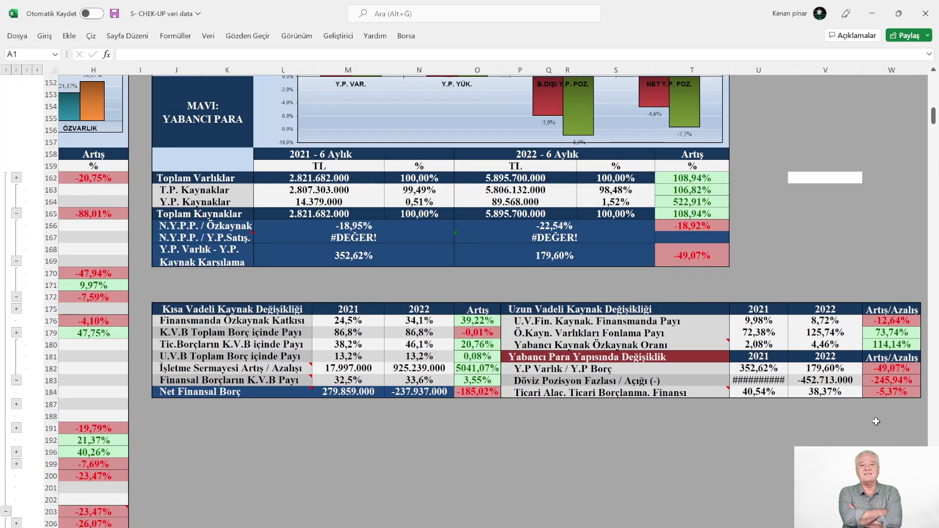
{"action": "scroll", "coordinate": [876, 421], "scroll_direction": "up", "scroll_amount": 2}
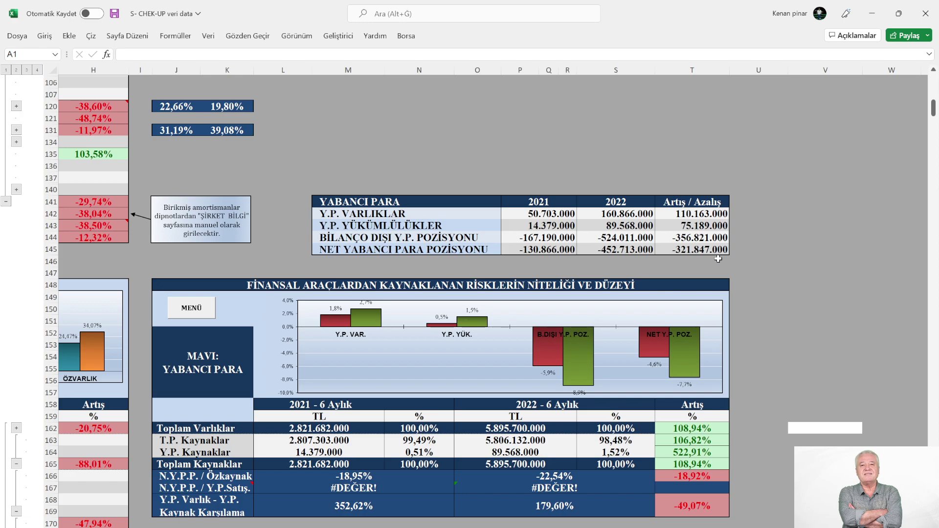
{"action": "scroll", "coordinate": [717, 259], "scroll_direction": "down", "scroll_amount": 1}
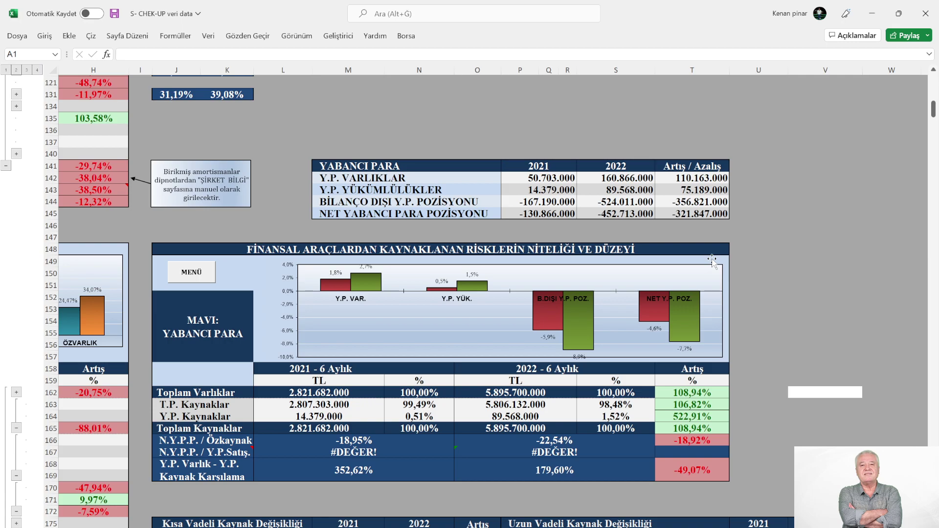
{"action": "scroll", "coordinate": [711, 259], "scroll_direction": "down", "scroll_amount": 6}
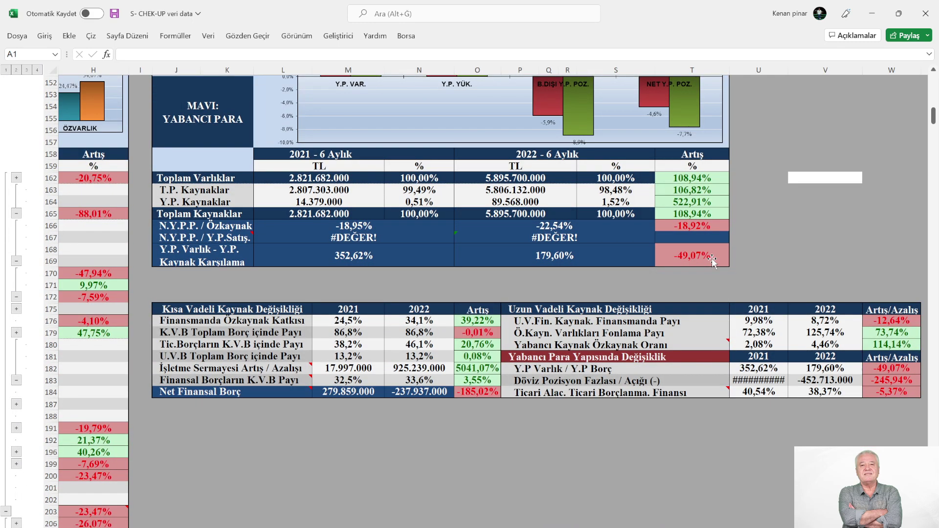
{"action": "scroll", "coordinate": [711, 257], "scroll_direction": "up", "scroll_amount": 4}
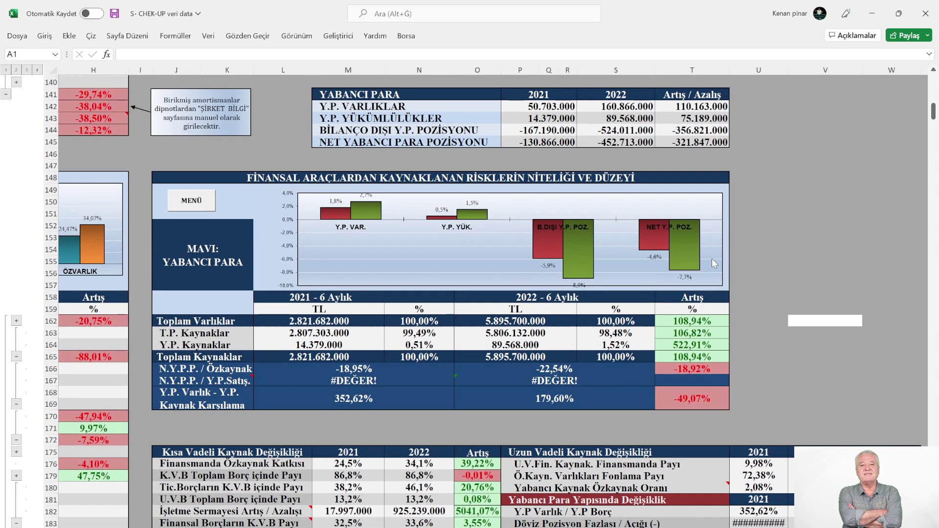
{"action": "scroll", "coordinate": [711, 263], "scroll_direction": "down", "scroll_amount": 2}
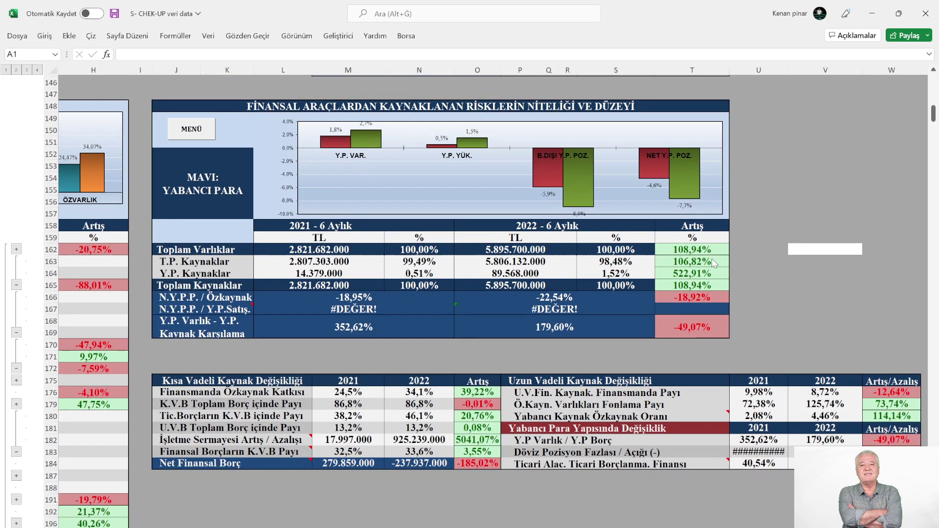
Examine the Kısa Vadeli and Uzun Vadeli Kaynak Değişikliği tables, including Net Finansal Borç and Yabancı Para Yapısında Değişiklik.
{"action": "scroll", "coordinate": [712, 263], "scroll_direction": "down", "scroll_amount": 3}
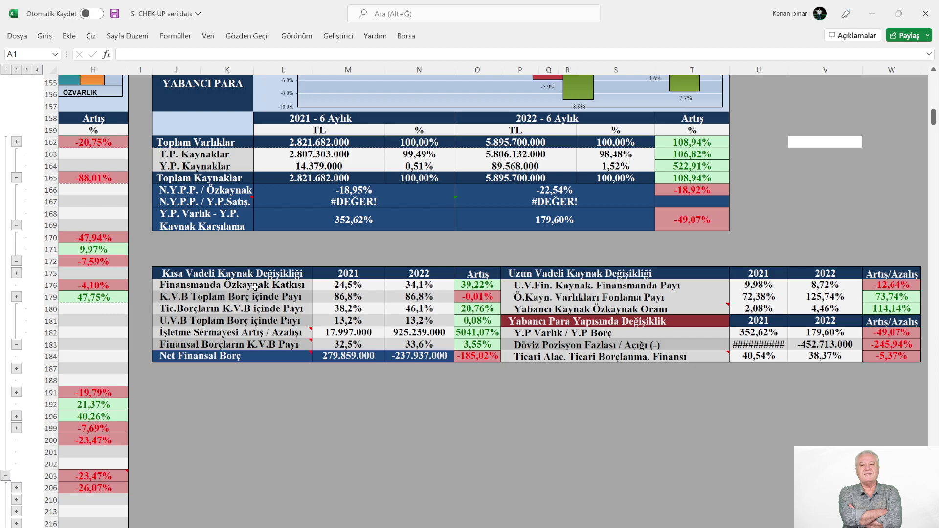
{"action": "mouse_move", "coordinate": [251, 348]}
{"action": "mouse_move", "coordinate": [215, 329]}
{"action": "mouse_move", "coordinate": [698, 357]}
Go to the MAVI ÖZSERMAYE section and compare the 2021 and 2022 KAR, DEV.SER. and Ö.SER.KAR bars in its chart.
{"action": "scroll", "coordinate": [493, 296], "scroll_direction": "left", "scroll_amount": 10}
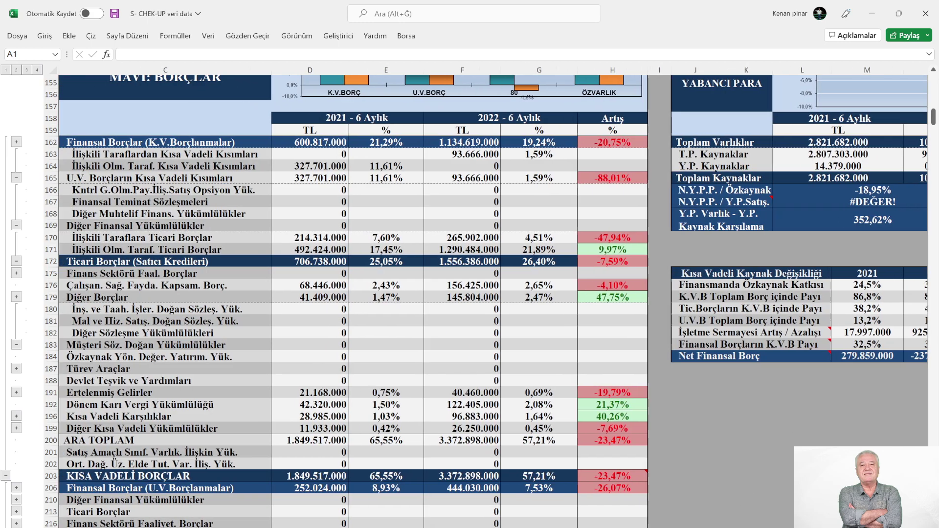
{"action": "scroll", "coordinate": [465, 441], "scroll_direction": "down", "scroll_amount": 5}
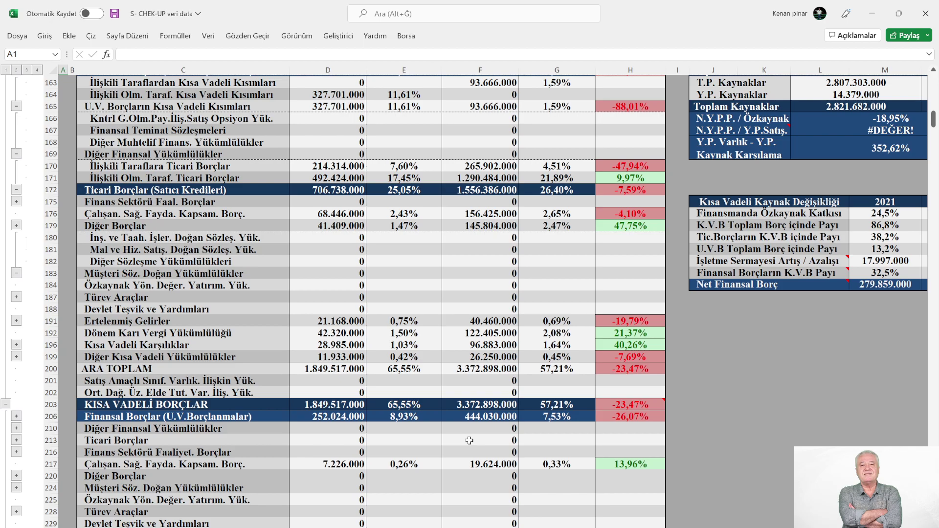
{"action": "scroll", "coordinate": [469, 441], "scroll_direction": "down", "scroll_amount": 10}
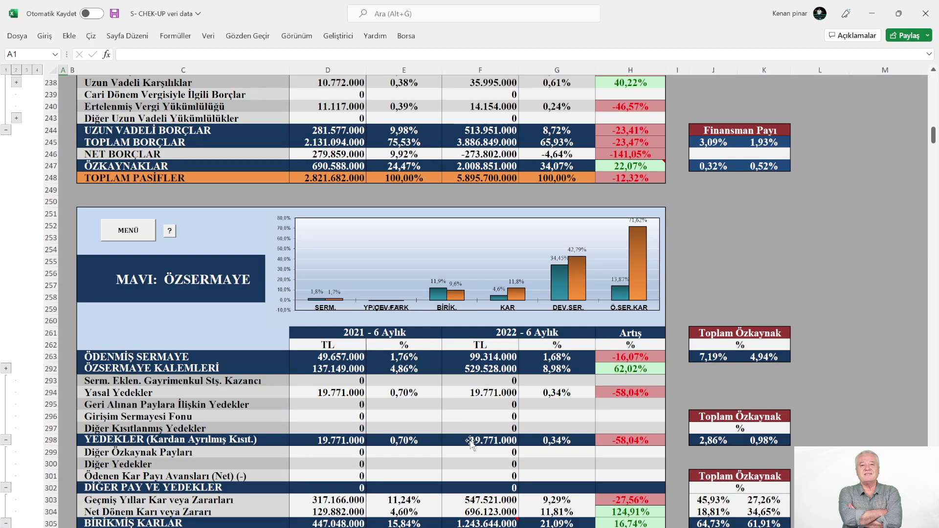
{"action": "scroll", "coordinate": [469, 441], "scroll_direction": "down", "scroll_amount": 2}
{"action": "scroll", "coordinate": [471, 442], "scroll_direction": "down", "scroll_amount": 1}
{"action": "scroll", "coordinate": [471, 442], "scroll_direction": "up", "scroll_amount": 1}
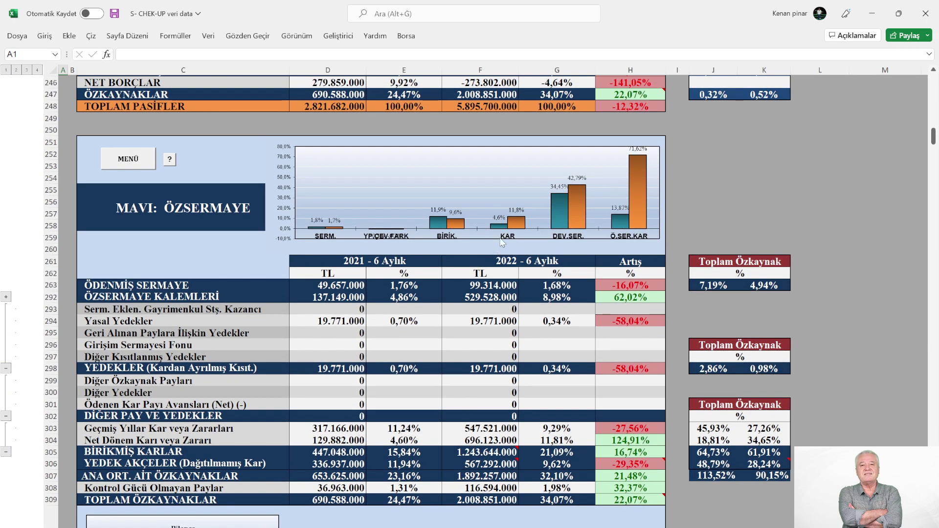
{"action": "mouse_move", "coordinate": [515, 228]}
{"action": "mouse_move", "coordinate": [560, 228]}
{"action": "mouse_move", "coordinate": [641, 221]}
Review the equity items from ÖDENMİŞ SERMAYE to TOPLAM ÖZKAYNAKLAR and the BİLANÇO DENGESİ check.
{"action": "scroll", "coordinate": [379, 383], "scroll_direction": "down", "scroll_amount": 1}
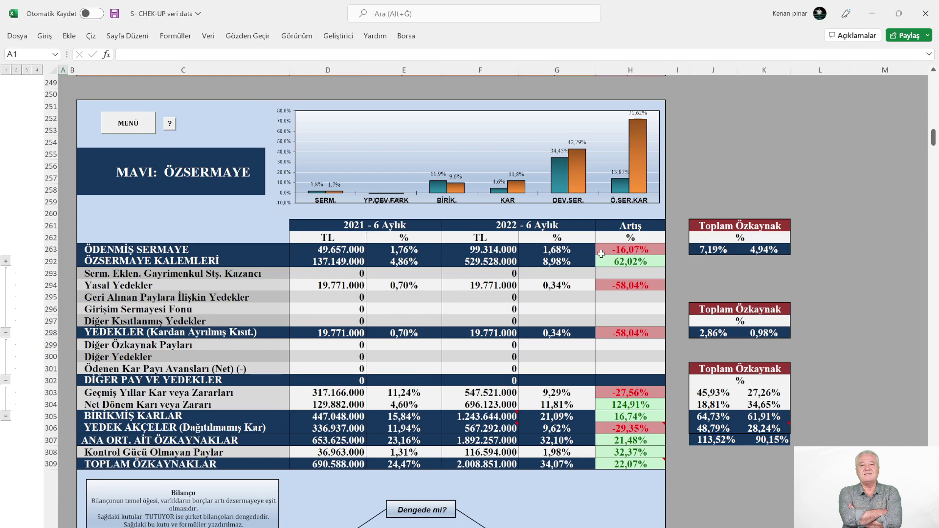
{"action": "scroll", "coordinate": [611, 323], "scroll_direction": "down", "scroll_amount": 1}
{"action": "scroll", "coordinate": [611, 323], "scroll_direction": "down", "scroll_amount": 3}
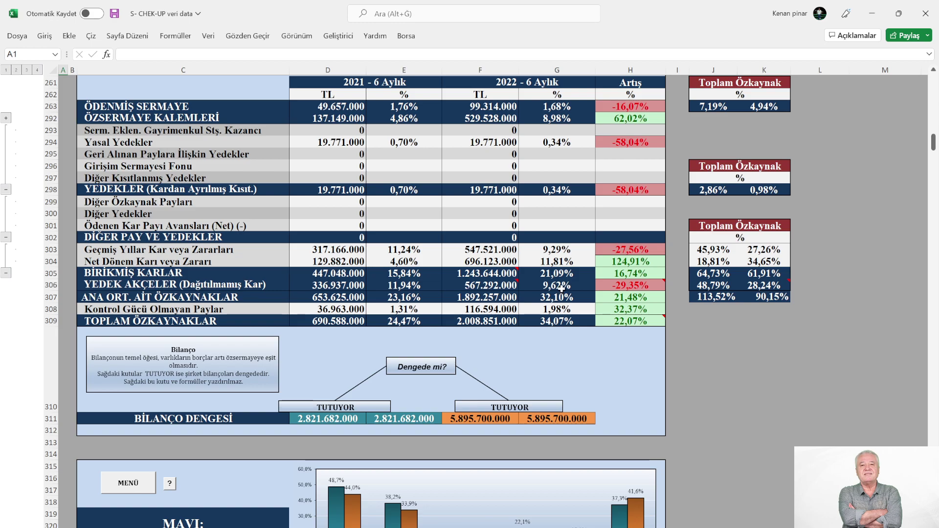
{"action": "scroll", "coordinate": [196, 175], "scroll_direction": "up", "scroll_amount": 1}
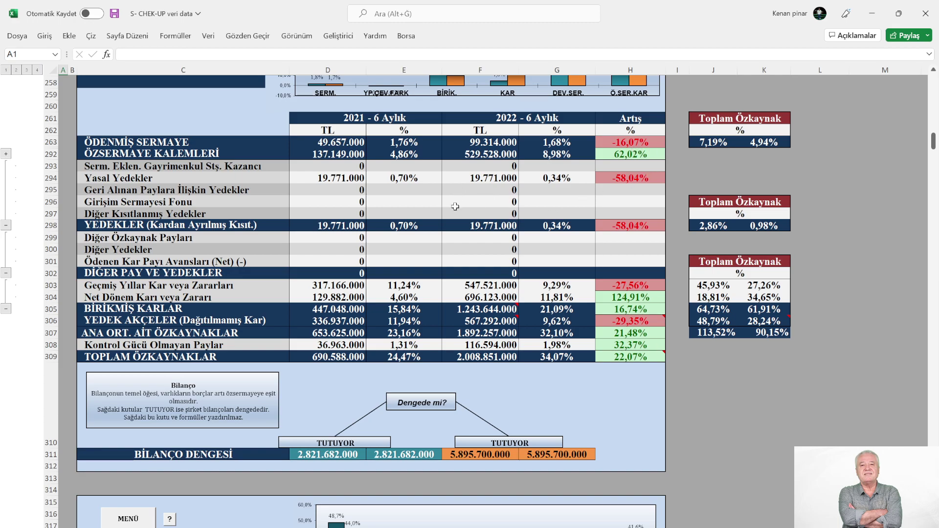
{"action": "scroll", "coordinate": [455, 206], "scroll_direction": "down", "scroll_amount": 1}
{"action": "scroll", "coordinate": [456, 206], "scroll_direction": "up", "scroll_amount": 1}
{"action": "scroll", "coordinate": [451, 213], "scroll_direction": "up", "scroll_amount": 1}
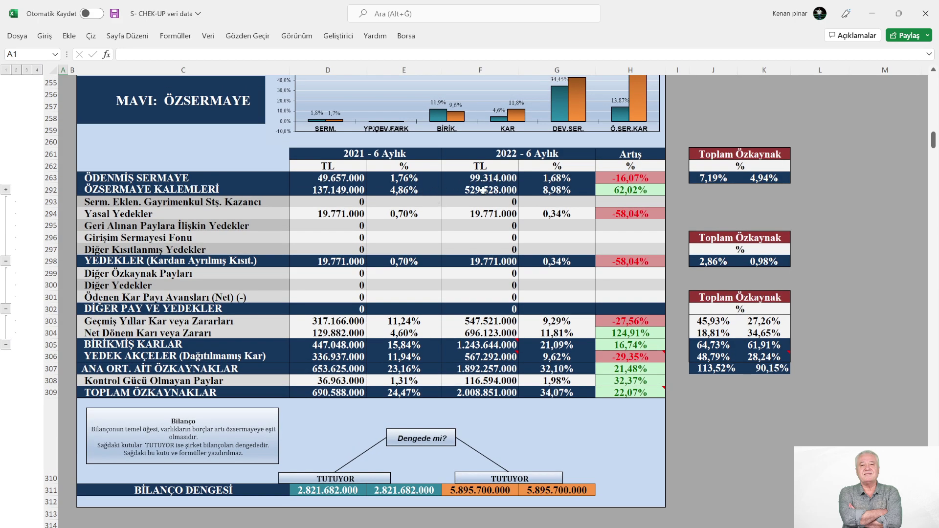
Go to the MAVI EKSİK BİLGİ section and inspect the YEDEKLERDEN amount in the 2022 SERMAYE ARTTIRIMI table.
{"action": "scroll", "coordinate": [474, 199], "scroll_direction": "down", "scroll_amount": 1}
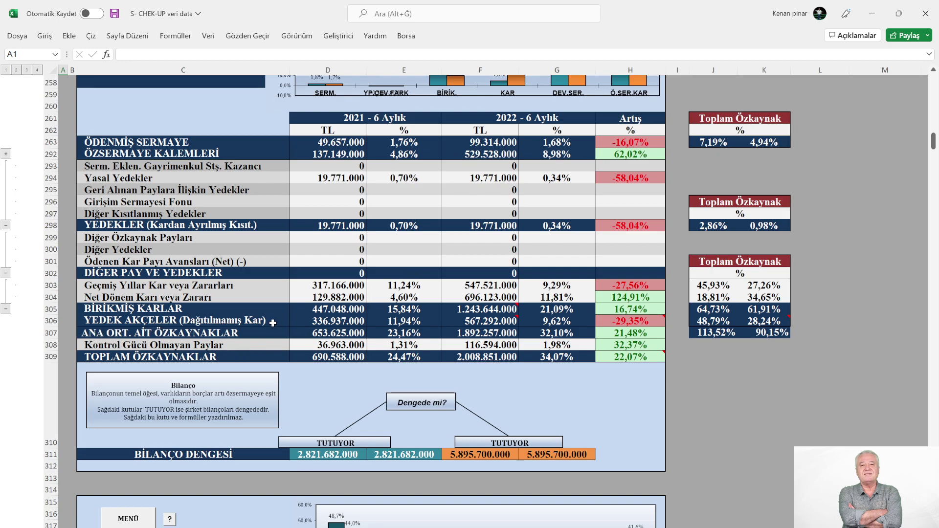
{"action": "mouse_move", "coordinate": [478, 325]}
{"action": "left_click", "coordinate": [122, 519]}
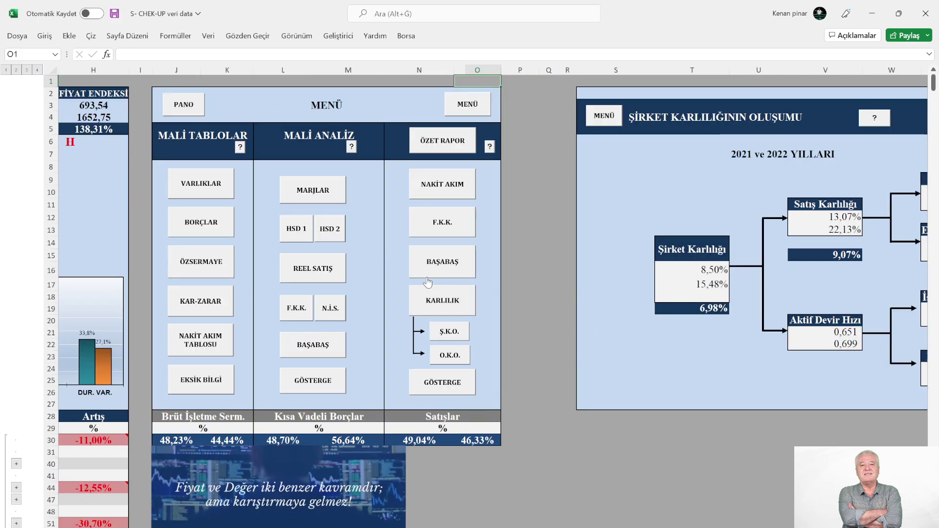
{"action": "left_click", "coordinate": [206, 386]}
{"action": "scroll", "coordinate": [577, 318], "scroll_direction": "down", "scroll_amount": 3}
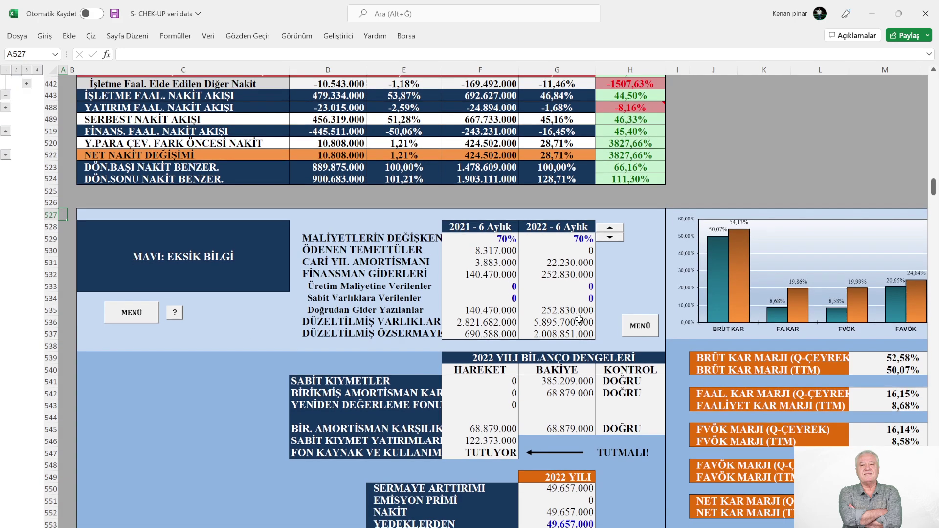
{"action": "scroll", "coordinate": [577, 319], "scroll_direction": "down", "scroll_amount": 2}
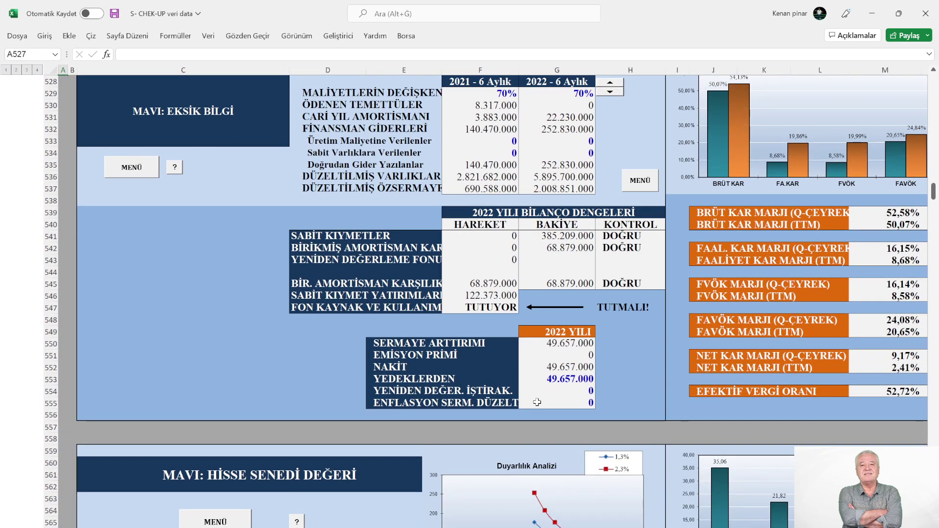
{"action": "left_click", "coordinate": [550, 379]}
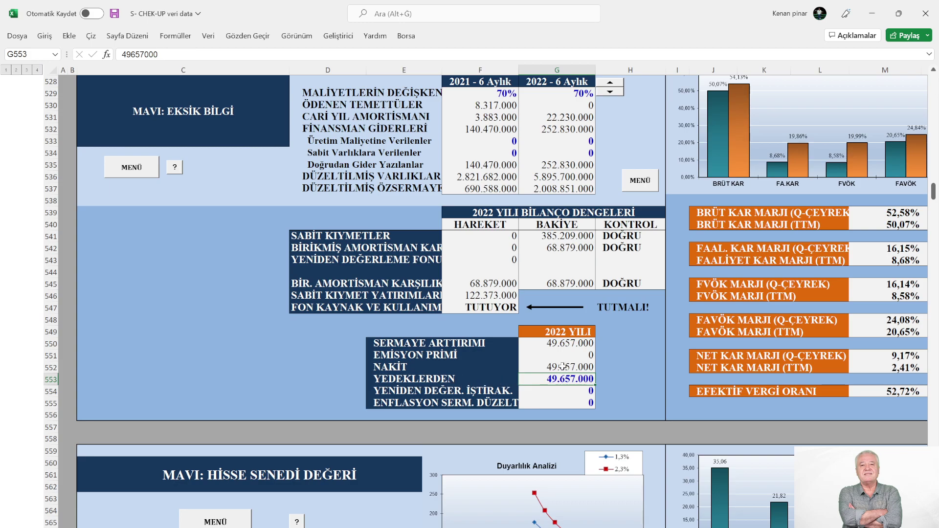
Return to the MAVI ÖZSERMAYE section and look through its items down to BİLANÇO DENGESİ and the KAR - ZARAR chart.
{"action": "left_click", "coordinate": [122, 172]}
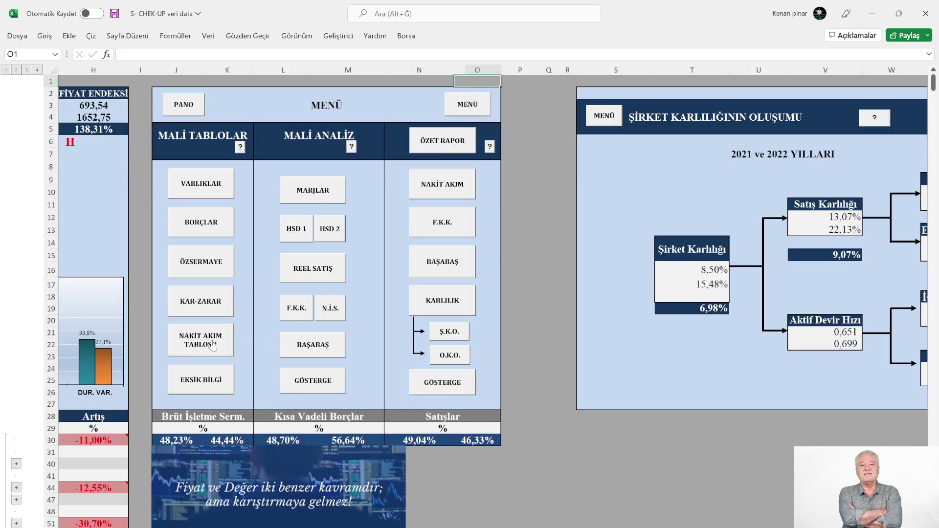
{"action": "left_click", "coordinate": [191, 262]}
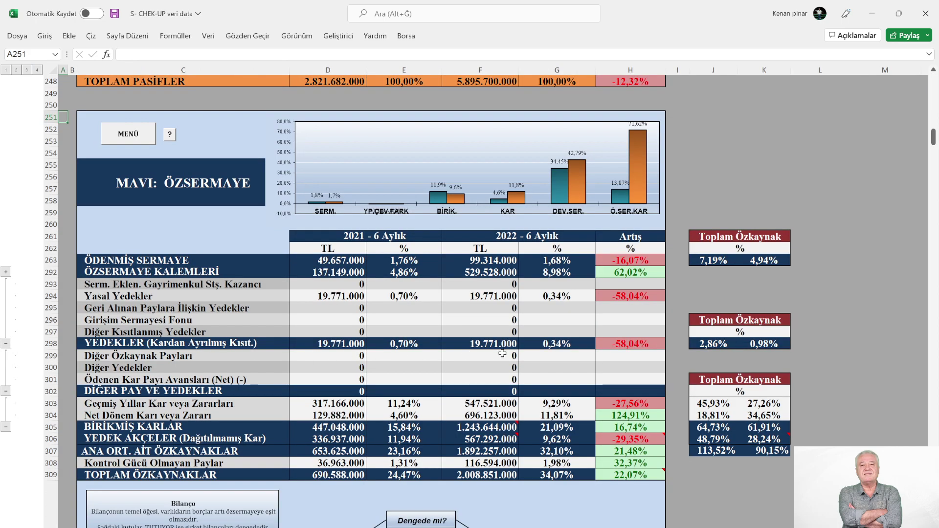
{"action": "scroll", "coordinate": [502, 353], "scroll_direction": "down", "scroll_amount": 2}
{"action": "scroll", "coordinate": [502, 353], "scroll_direction": "down", "scroll_amount": 4}
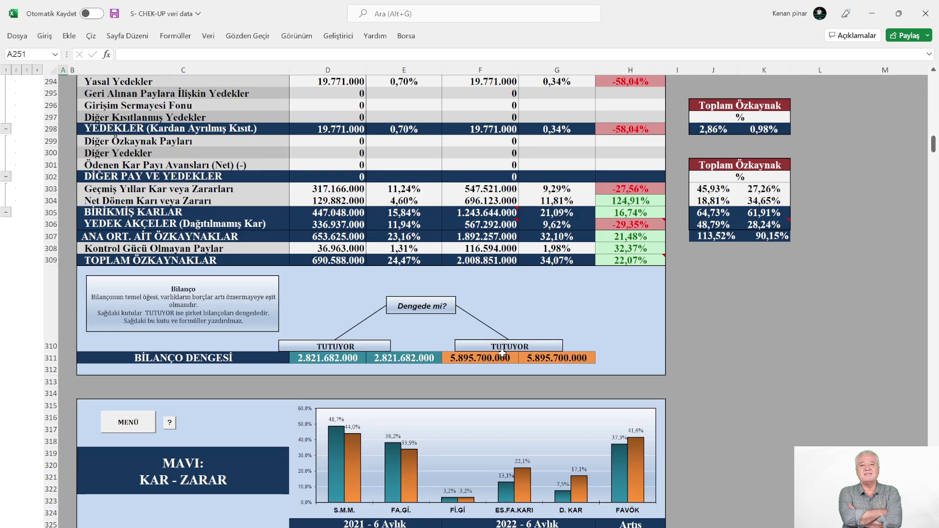
{"action": "scroll", "coordinate": [502, 353], "scroll_direction": "down", "scroll_amount": 7}
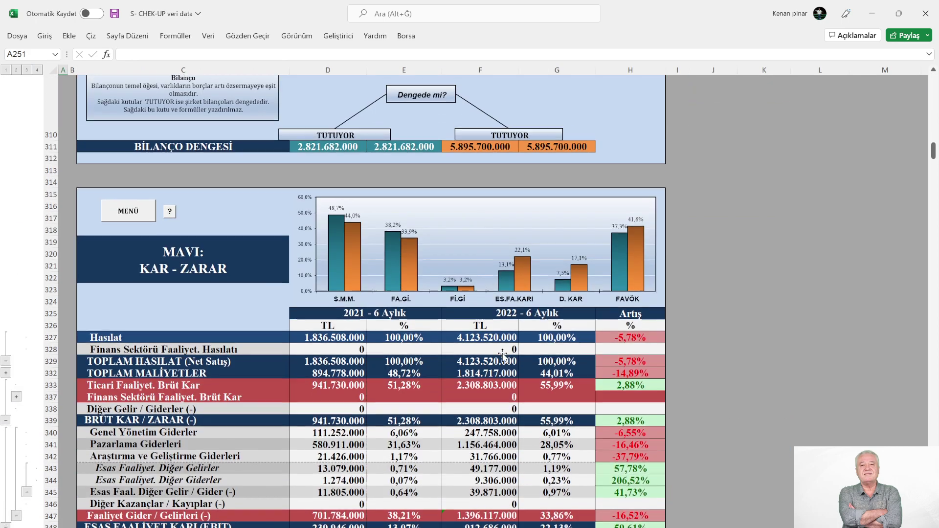
{"action": "scroll", "coordinate": [502, 353], "scroll_direction": "up", "scroll_amount": 4}
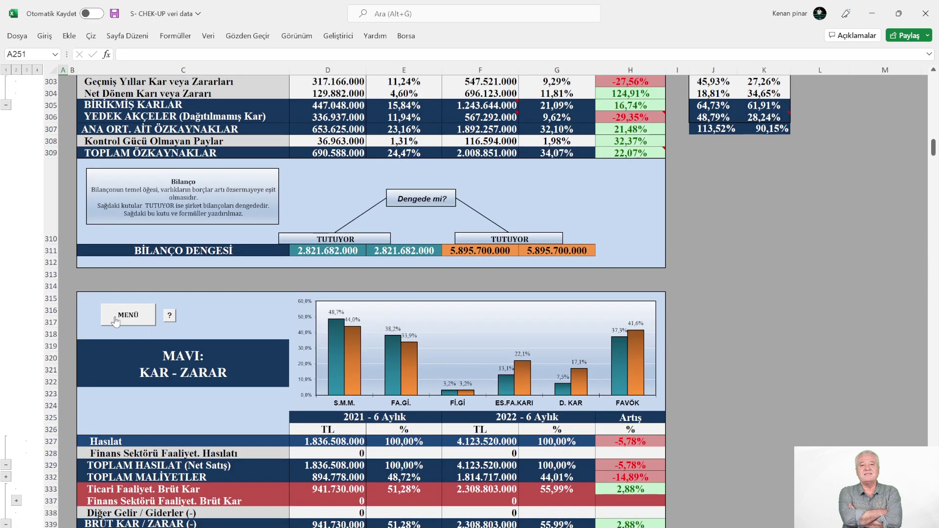
Go to the ORTAK KARLILIĞININ OLUŞUMU diagram and compare its 2021 and 2022 ratios with the adjacent ŞİRKET KARLILIĞININ OLUŞUMU diagram.
{"action": "left_click", "coordinate": [138, 315]}
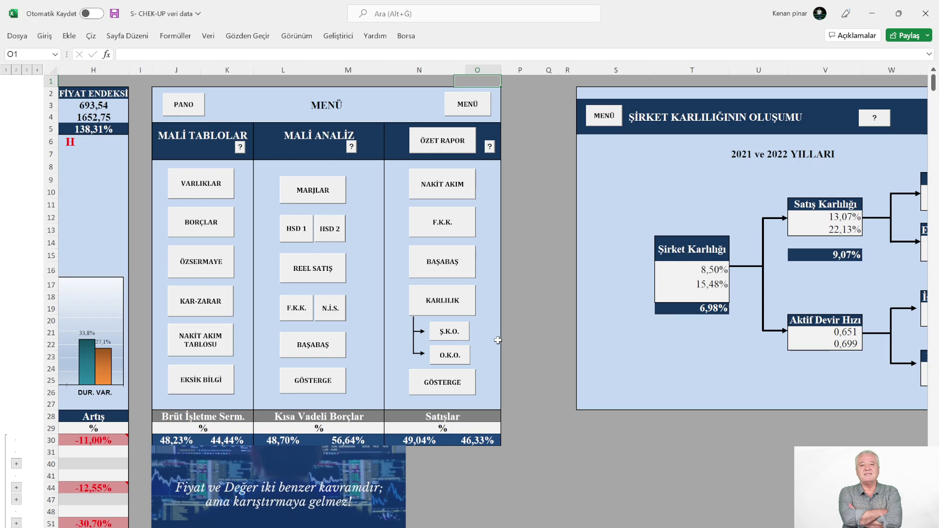
{"action": "left_click", "coordinate": [459, 358]}
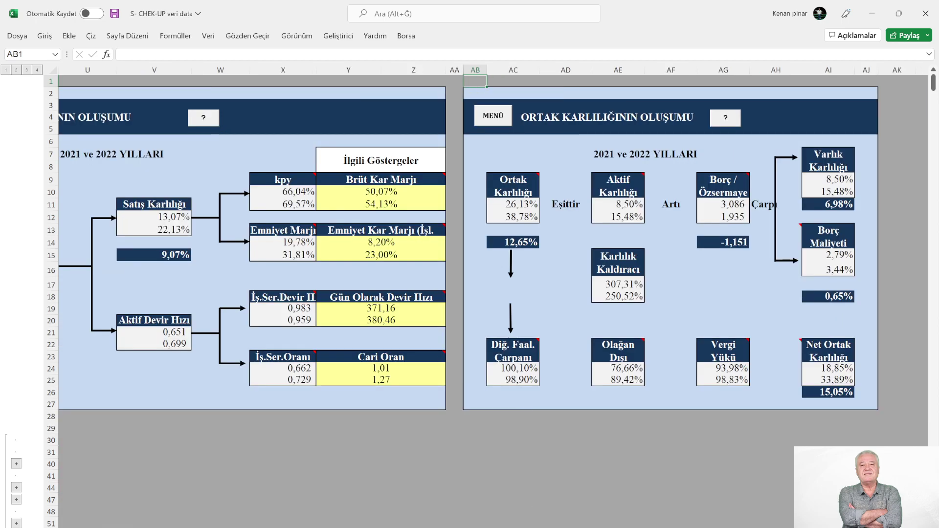
{"action": "scroll", "coordinate": [493, 238], "scroll_direction": "left", "scroll_amount": 1}
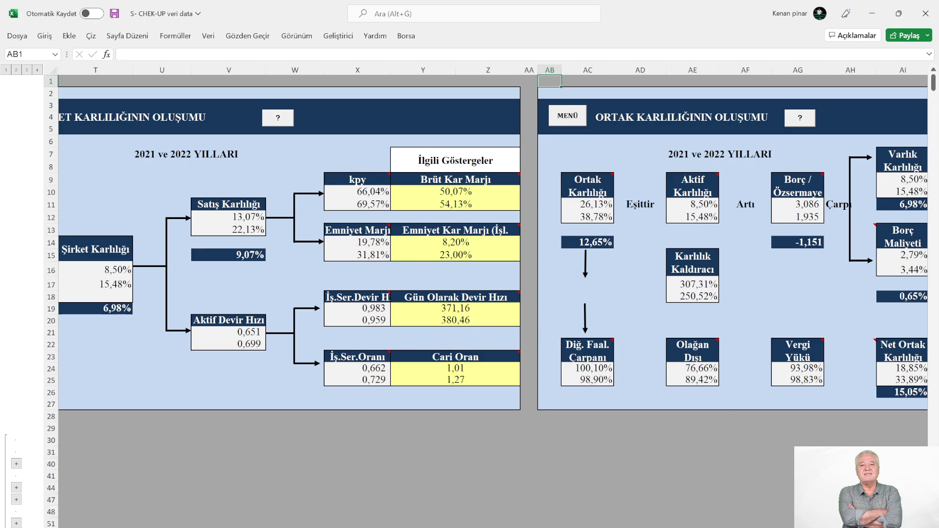
{"action": "scroll", "coordinate": [531, 355], "scroll_direction": "right", "scroll_amount": 2}
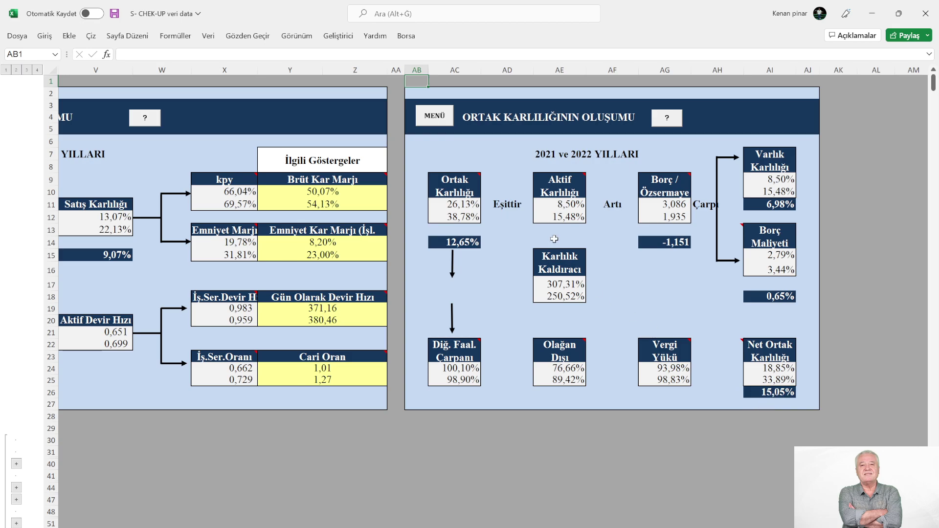
Return to the PANO overview and review the ENFLASYON, KUR ARTIŞI and TL DEĞER rates and the VARLIKLAR chart.
{"action": "left_click", "coordinate": [430, 119]}
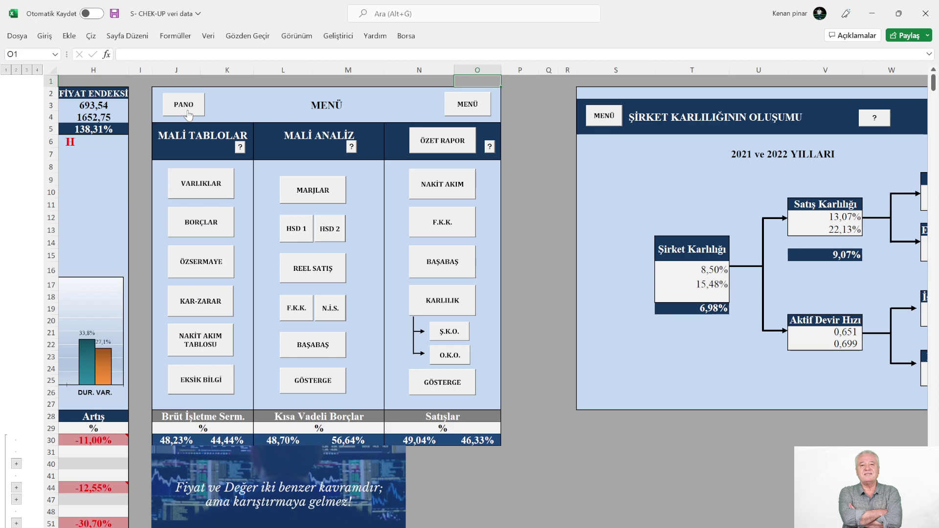
{"action": "left_click", "coordinate": [188, 115]}
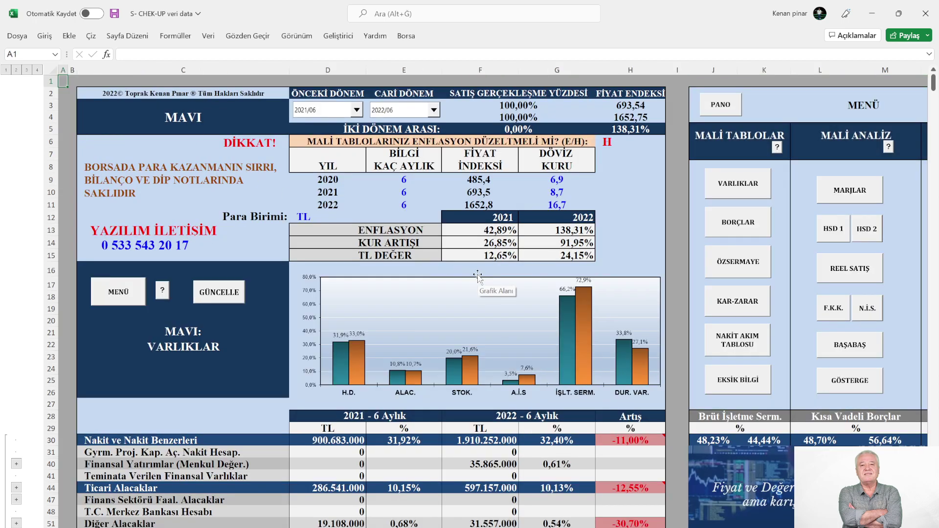
{"action": "scroll", "coordinate": [489, 284], "scroll_direction": "down", "scroll_amount": 1}
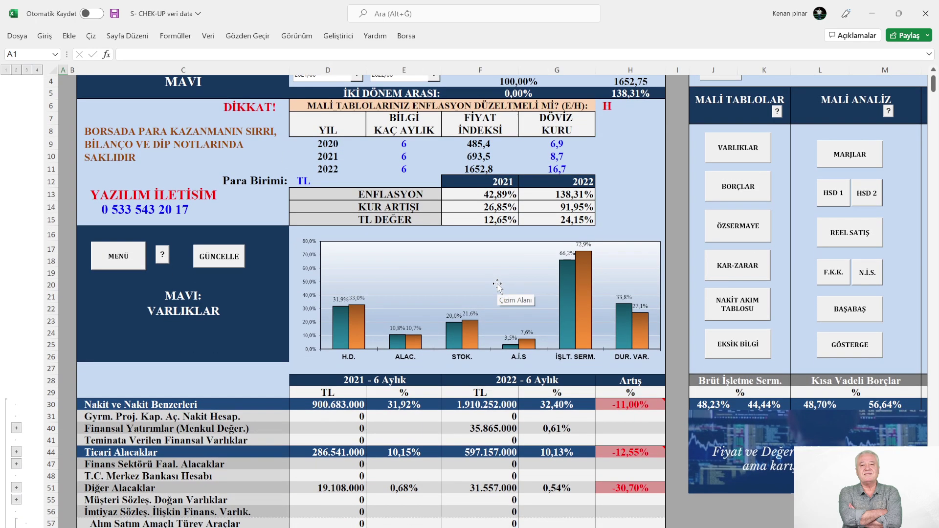
{"action": "scroll", "coordinate": [497, 285], "scroll_direction": "down", "scroll_amount": 1}
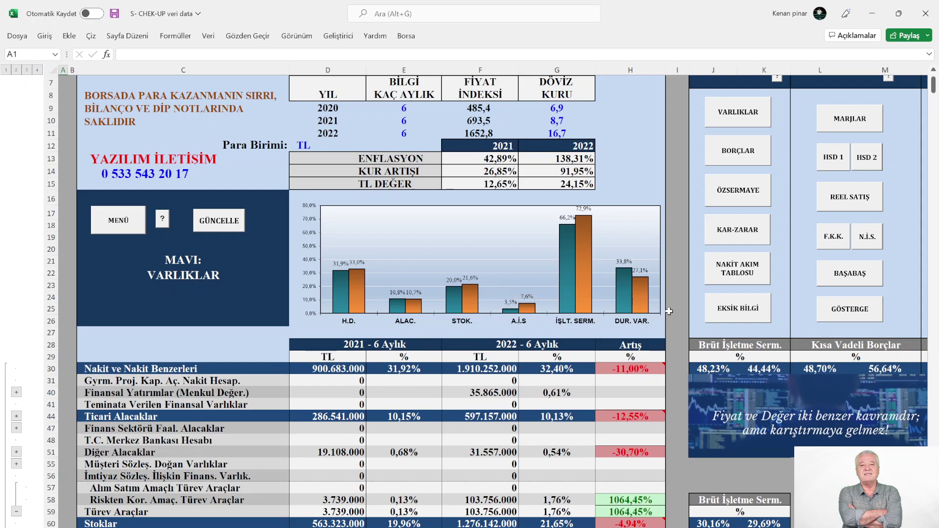
Go to the MAVI KAR - ZARAR section and compare its chart and the 2021 and 2022 items from Hasılat to ESAS FAALİYET KARI (EBIT).
{"action": "left_click", "coordinate": [738, 230]}
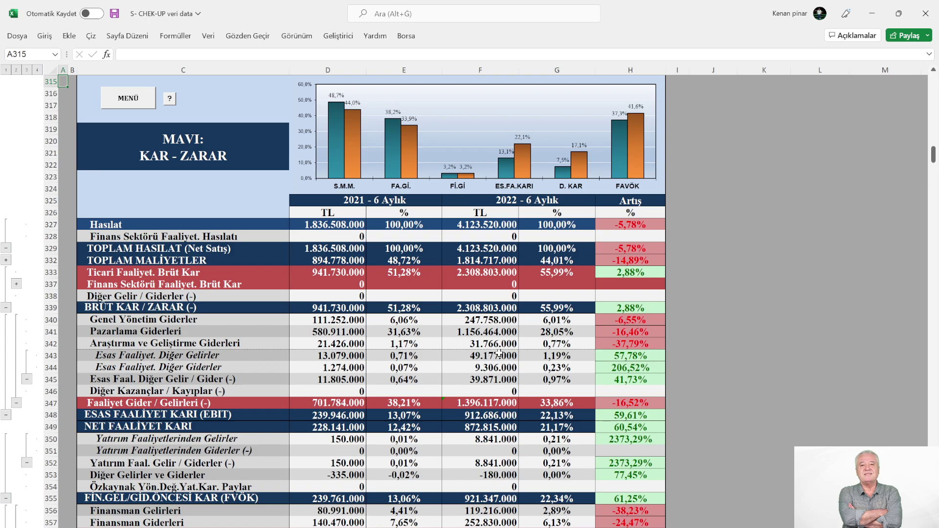
{"action": "scroll", "coordinate": [497, 353], "scroll_direction": "up", "scroll_amount": 1}
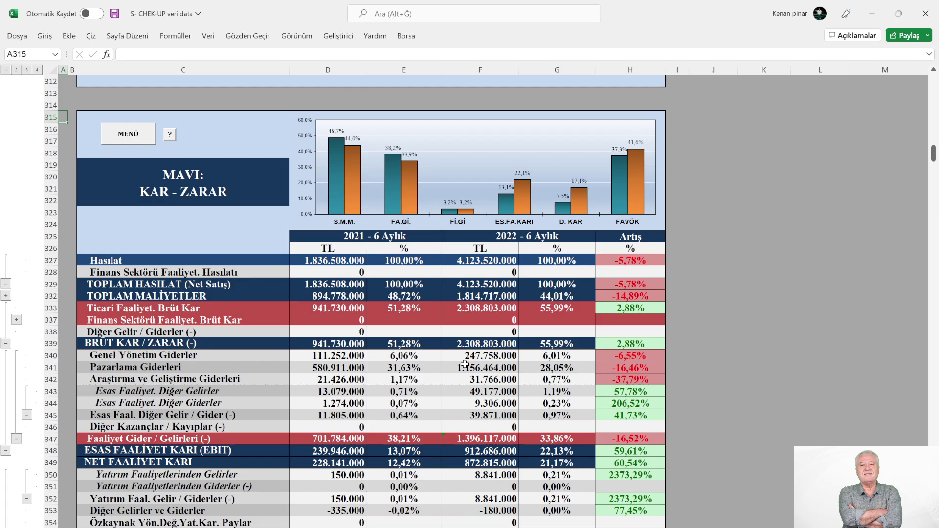
{"action": "scroll", "coordinate": [465, 363], "scroll_direction": "down", "scroll_amount": 1}
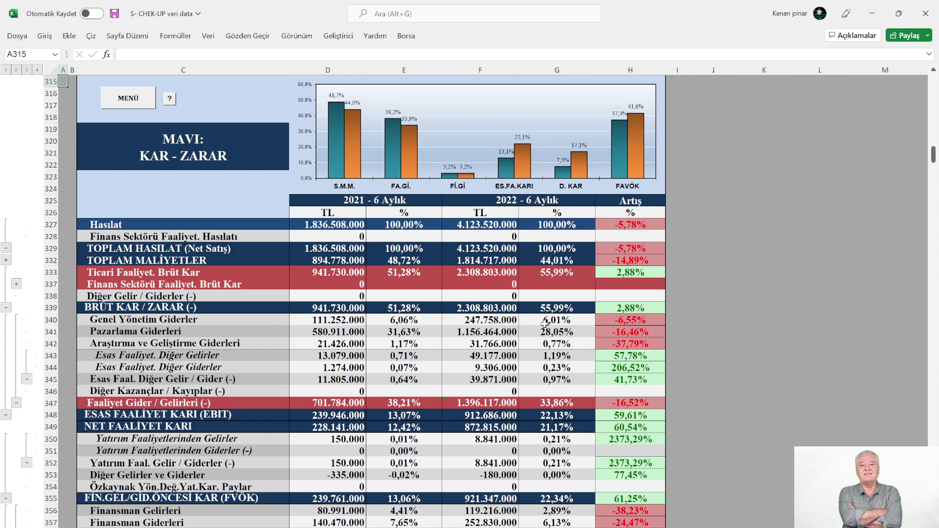
{"action": "scroll", "coordinate": [544, 324], "scroll_direction": "down", "scroll_amount": 3}
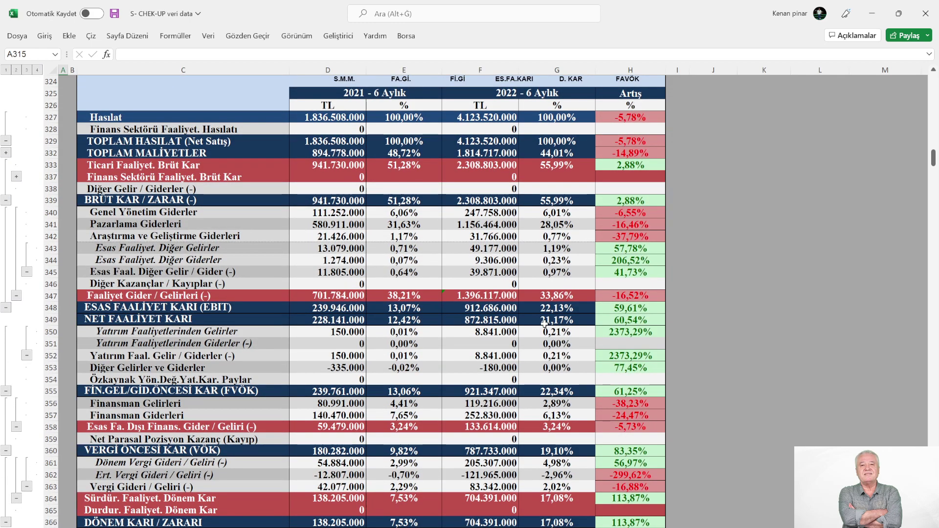
{"action": "scroll", "coordinate": [486, 333], "scroll_direction": "down", "scroll_amount": 1}
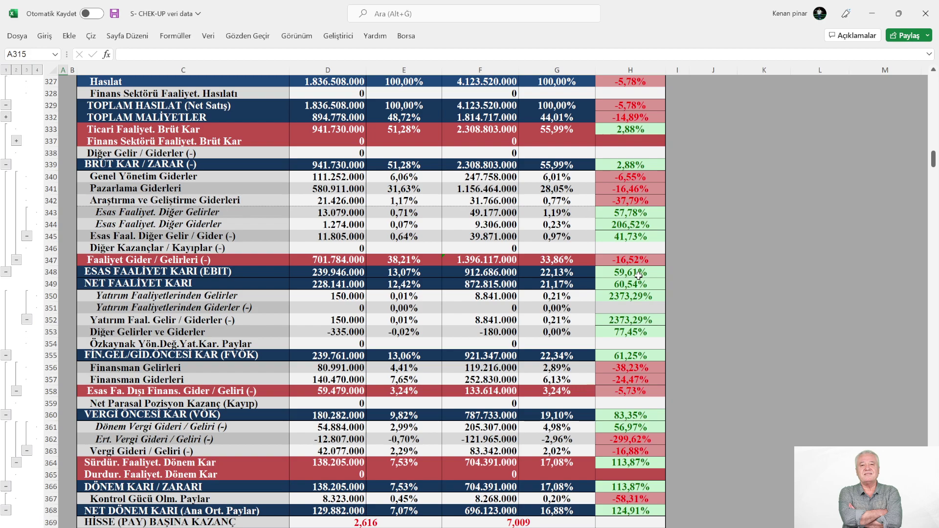
Review the income statement items from FVÖK through VERGİ ÖNCESİ KAR and NET DÖNEM KARI to the three FAVÖK rows.
{"action": "scroll", "coordinate": [638, 277], "scroll_direction": "down", "scroll_amount": 1}
{"action": "scroll", "coordinate": [630, 277], "scroll_direction": "down", "scroll_amount": 1}
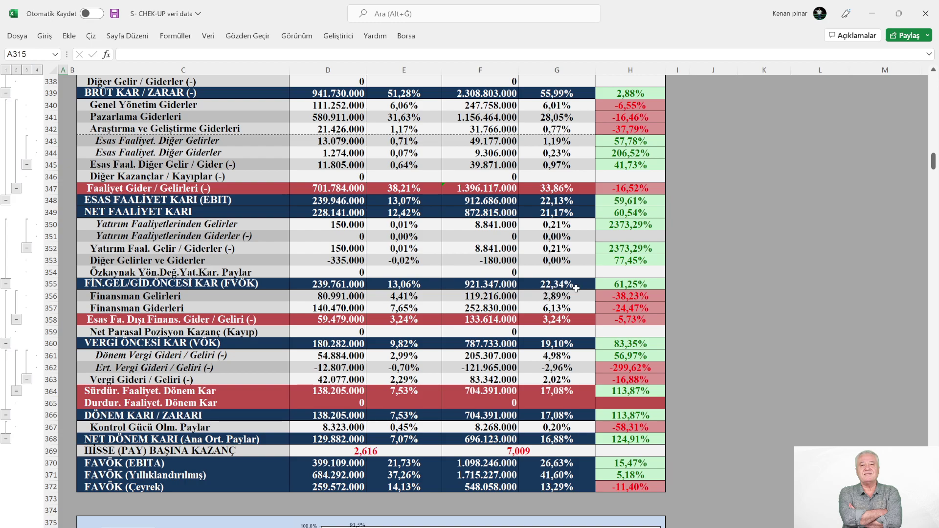
{"action": "scroll", "coordinate": [576, 289], "scroll_direction": "down", "scroll_amount": 2}
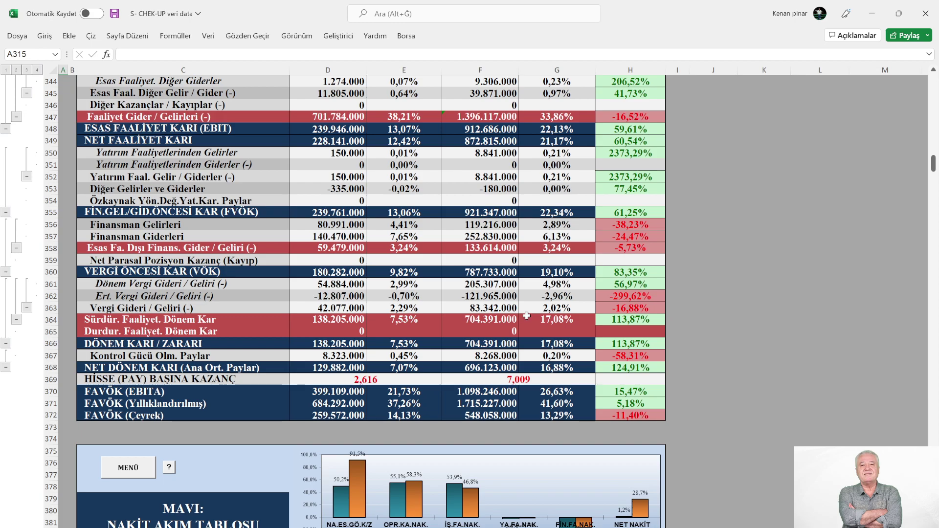
{"action": "scroll", "coordinate": [527, 315], "scroll_direction": "down", "scroll_amount": 1}
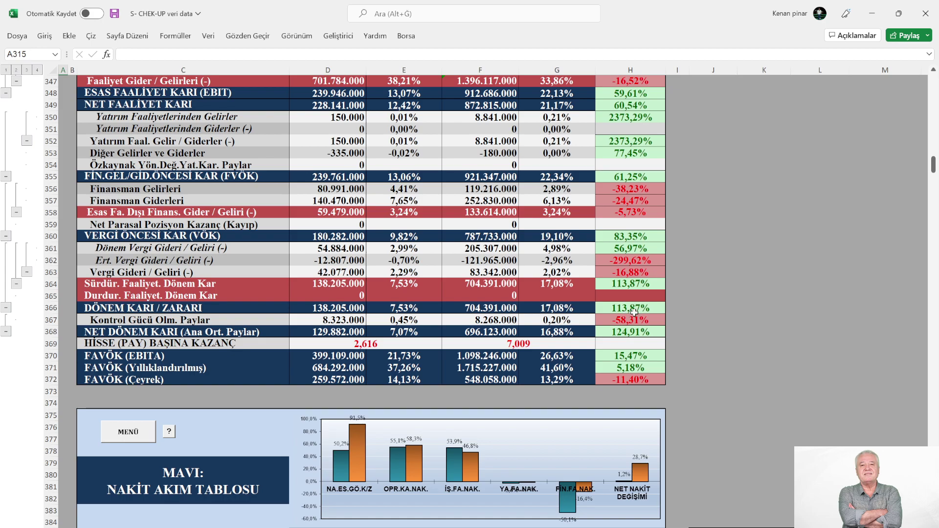
{"action": "scroll", "coordinate": [634, 311], "scroll_direction": "down", "scroll_amount": 1}
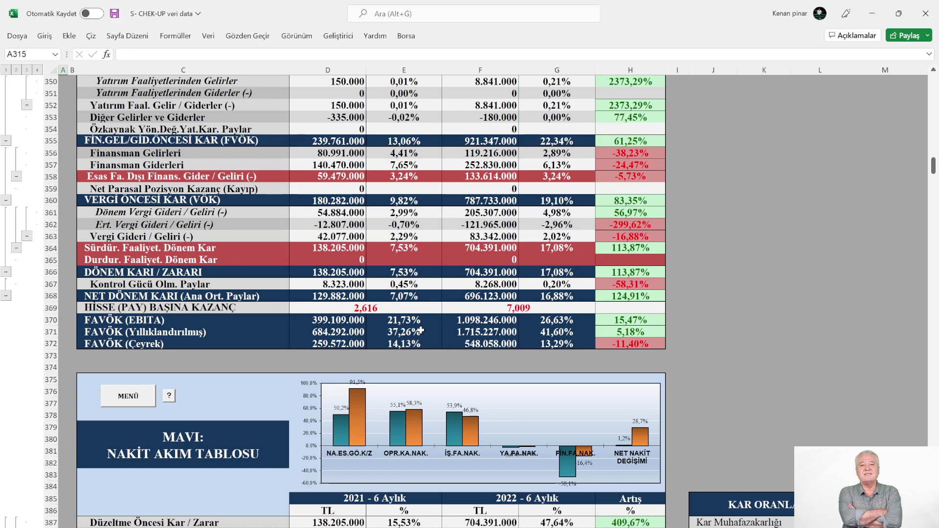
View the MAVI NAKİT AKIM TABLOSU chart and the adjustment rows starting at Düzeltme Öncesi Kar / Zarar.
{"action": "scroll", "coordinate": [423, 325], "scroll_direction": "down", "scroll_amount": 2}
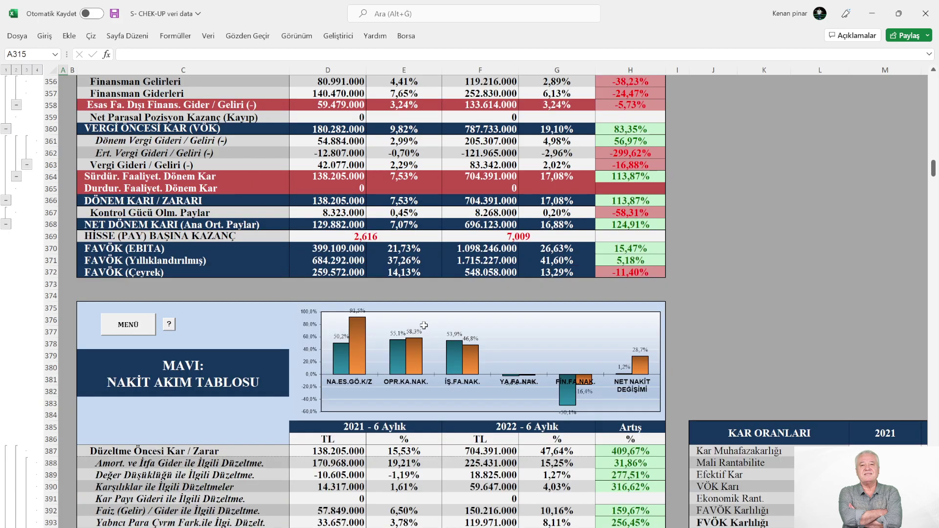
{"action": "scroll", "coordinate": [424, 324], "scroll_direction": "down", "scroll_amount": 1}
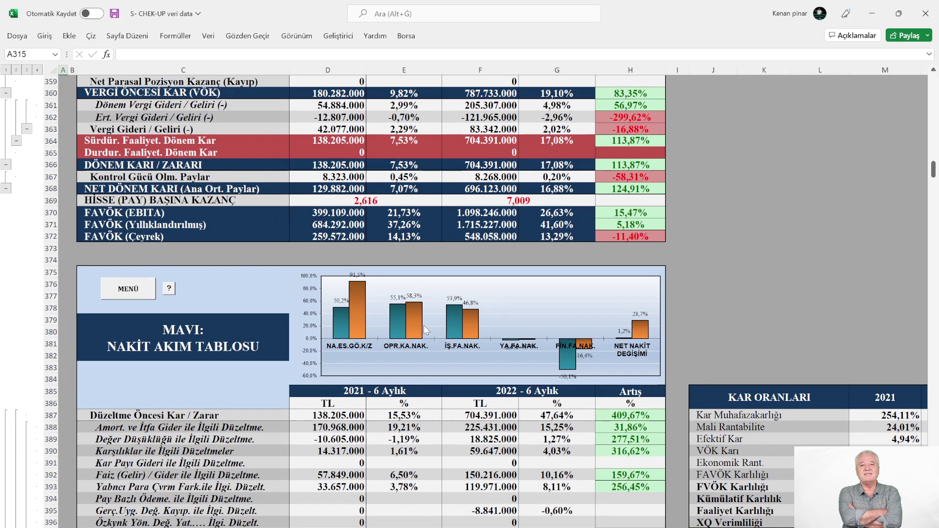
{"action": "scroll", "coordinate": [423, 324], "scroll_direction": "down", "scroll_amount": 1}
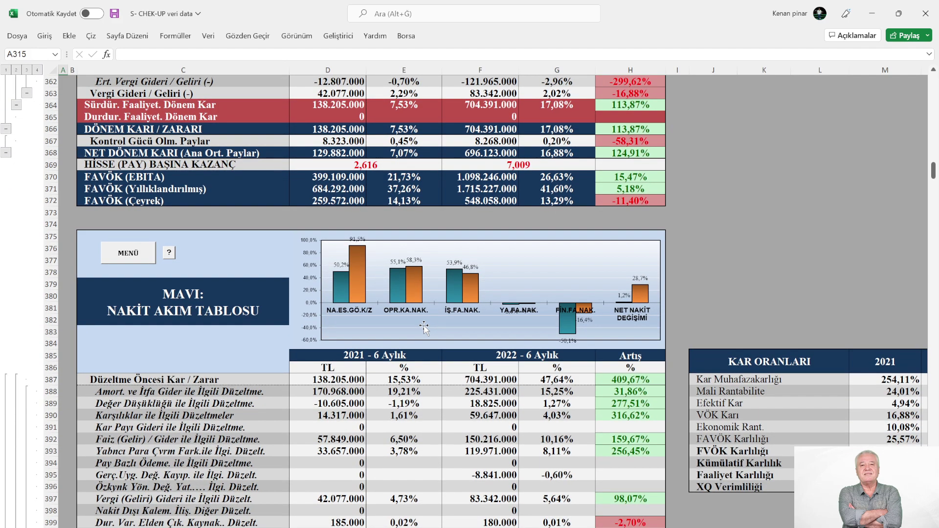
{"action": "scroll", "coordinate": [423, 326], "scroll_direction": "down", "scroll_amount": 1}
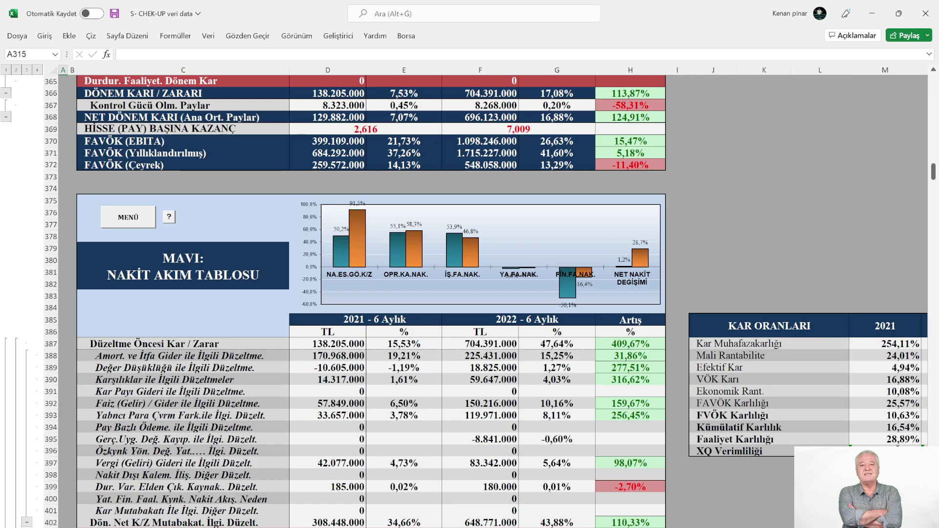
Compare the 2021, 2022 and Artış figures in the KAR ORANLARI table, and return to the cash flow adjustment rows.
{"action": "scroll", "coordinate": [493, 296], "scroll_direction": "right", "scroll_amount": 5}
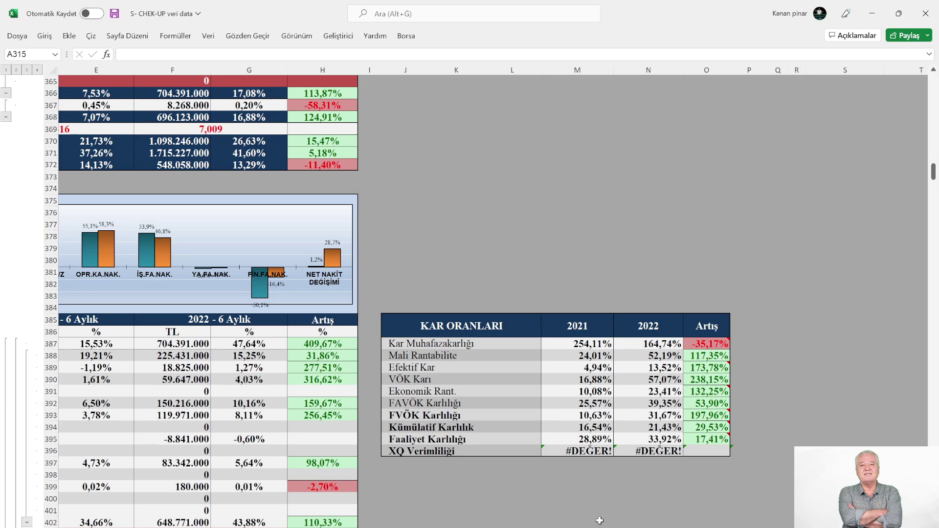
{"action": "mouse_move", "coordinate": [706, 418]}
{"action": "scroll", "coordinate": [459, 298], "scroll_direction": "left", "scroll_amount": 5}
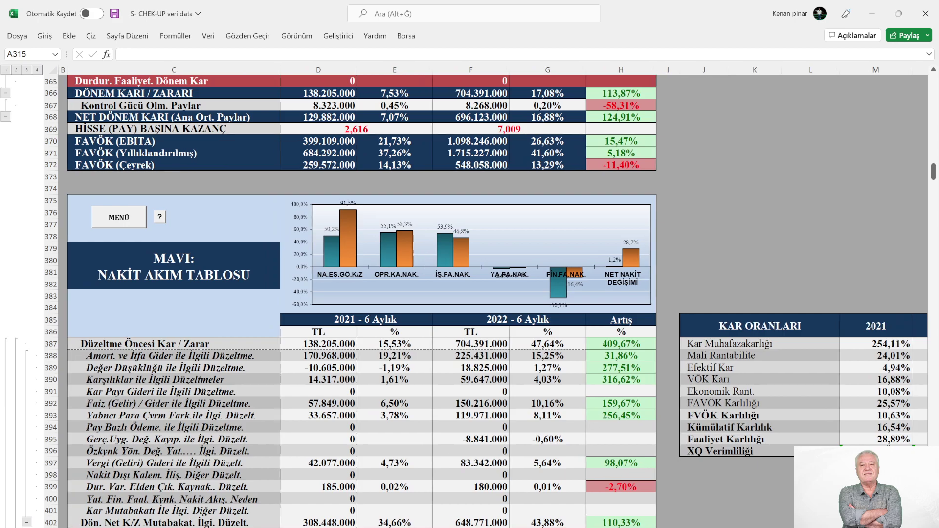
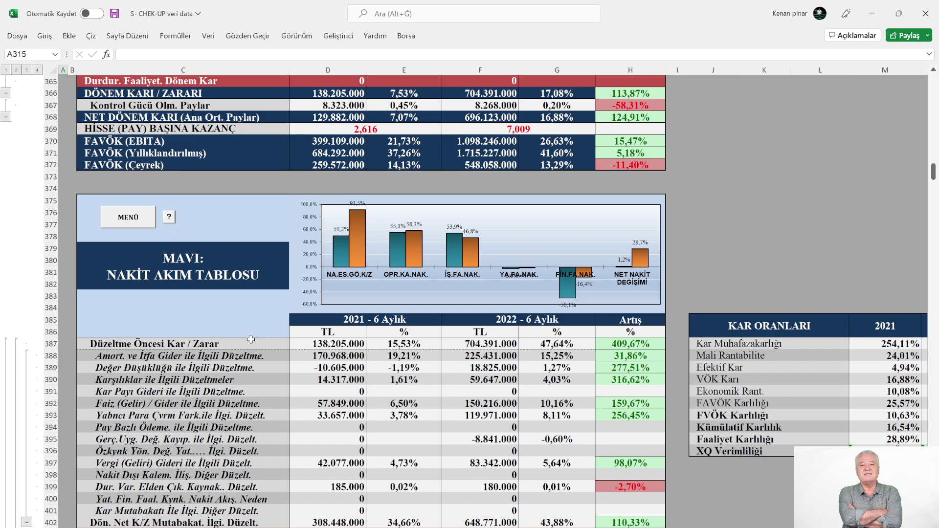
{"action": "scroll", "coordinate": [251, 339], "scroll_direction": "down", "scroll_amount": 1}
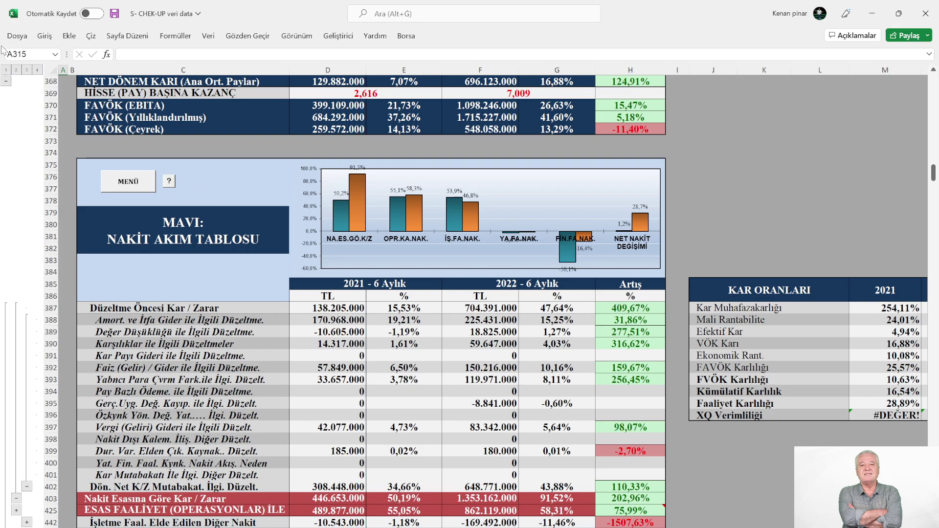
Open the MAVI: NAKİT (PARA) AKIM DEĞERLEME section and read its cash flow ratio comments, from İşletme Faaliyeti through Net İşletme Sermayesi Artışı.
{"action": "left_click", "coordinate": [169, 181]}
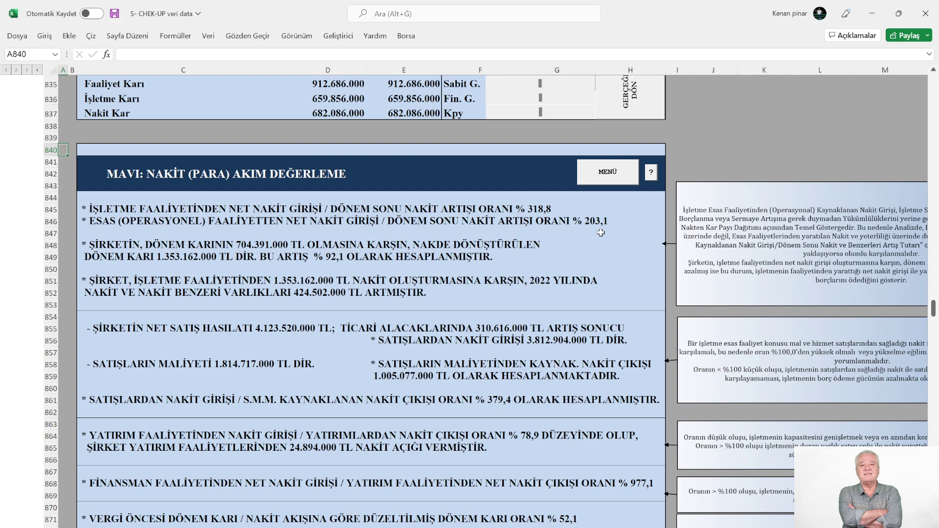
{"action": "scroll", "coordinate": [600, 232], "scroll_direction": "down", "scroll_amount": 1}
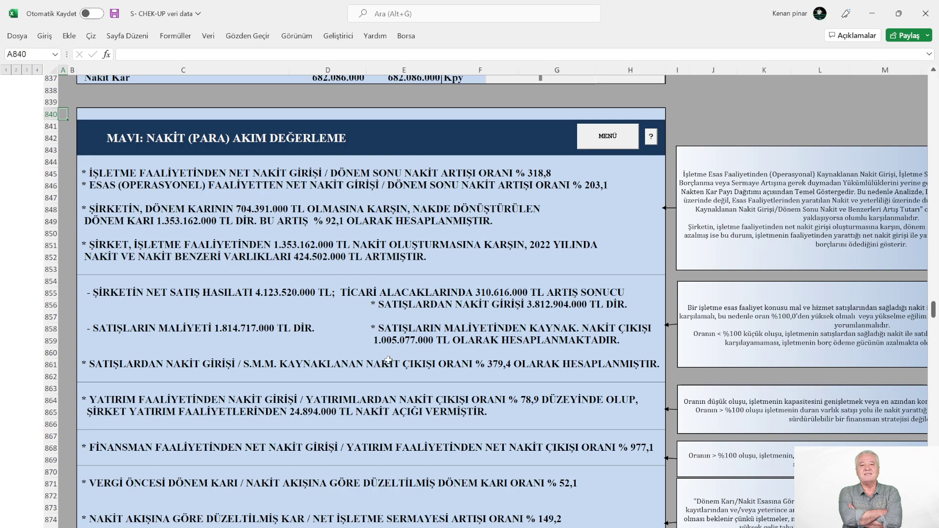
{"action": "scroll", "coordinate": [286, 328], "scroll_direction": "down", "scroll_amount": 1}
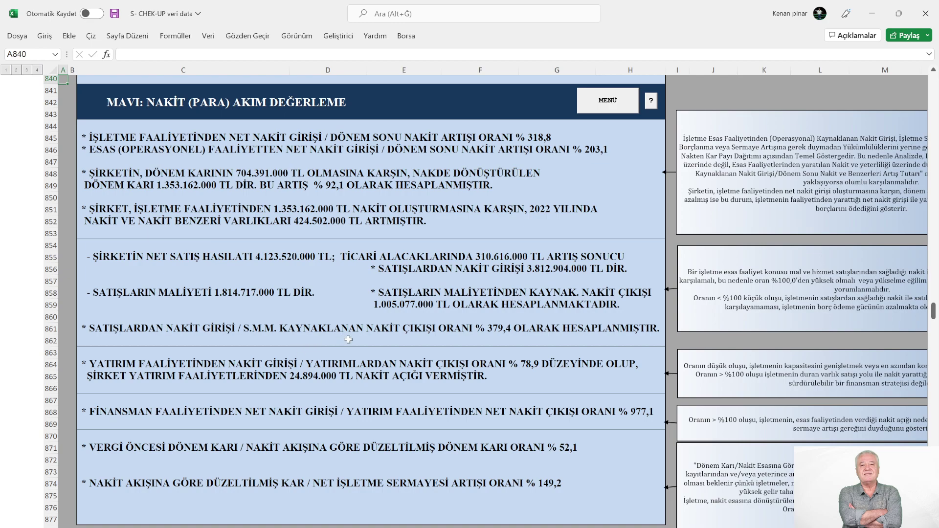
{"action": "scroll", "coordinate": [348, 339], "scroll_direction": "down", "scroll_amount": 2}
{"action": "scroll", "coordinate": [349, 340], "scroll_direction": "down", "scroll_amount": 1}
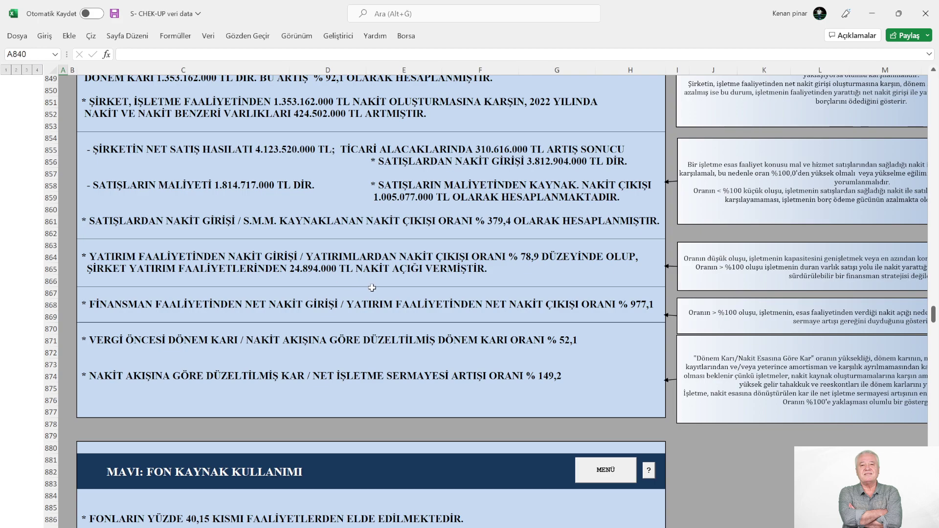
{"action": "scroll", "coordinate": [372, 288], "scroll_direction": "down", "scroll_amount": 1}
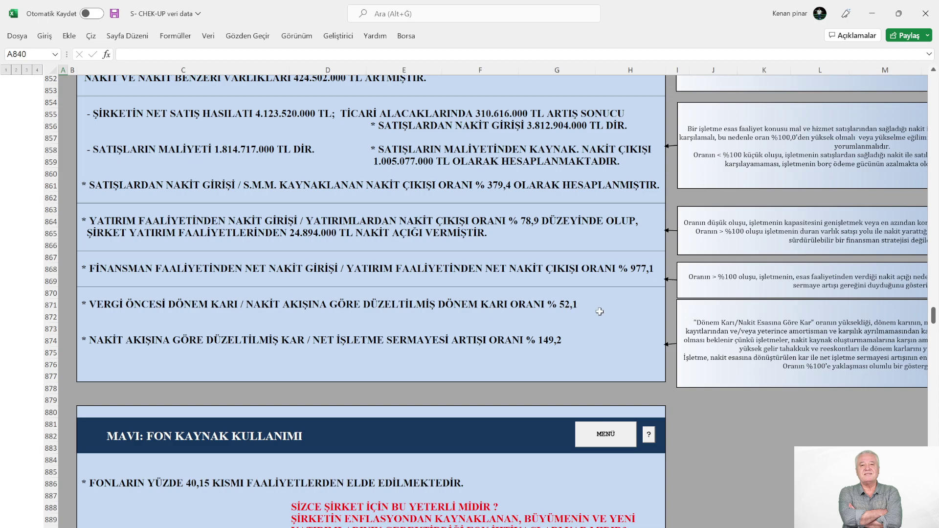
Review the MAVI: FON KAYNAK KULLANIMI comments on fund sources, uses and investments, and return to the workbook's MENÜ overview.
{"action": "scroll", "coordinate": [592, 315], "scroll_direction": "down", "scroll_amount": 4}
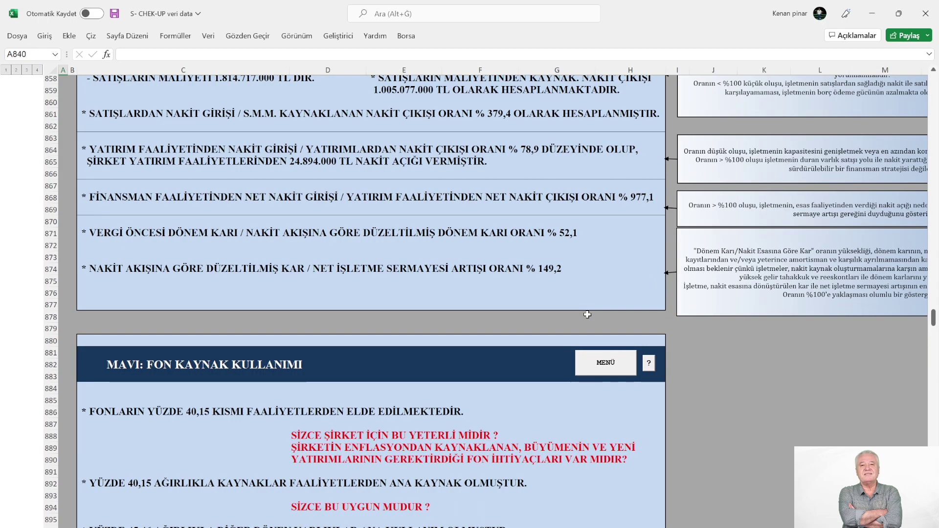
{"action": "scroll", "coordinate": [588, 320], "scroll_direction": "down", "scroll_amount": 1}
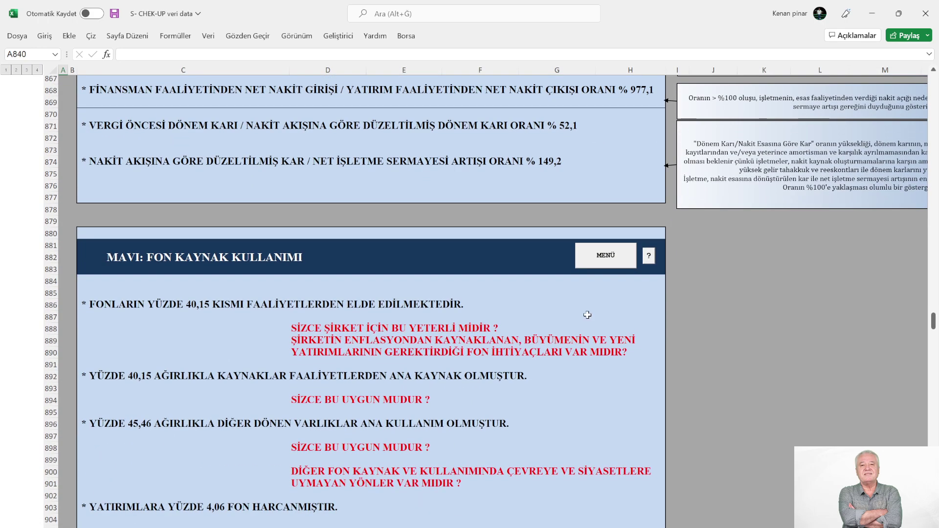
{"action": "scroll", "coordinate": [587, 315], "scroll_direction": "down", "scroll_amount": 1}
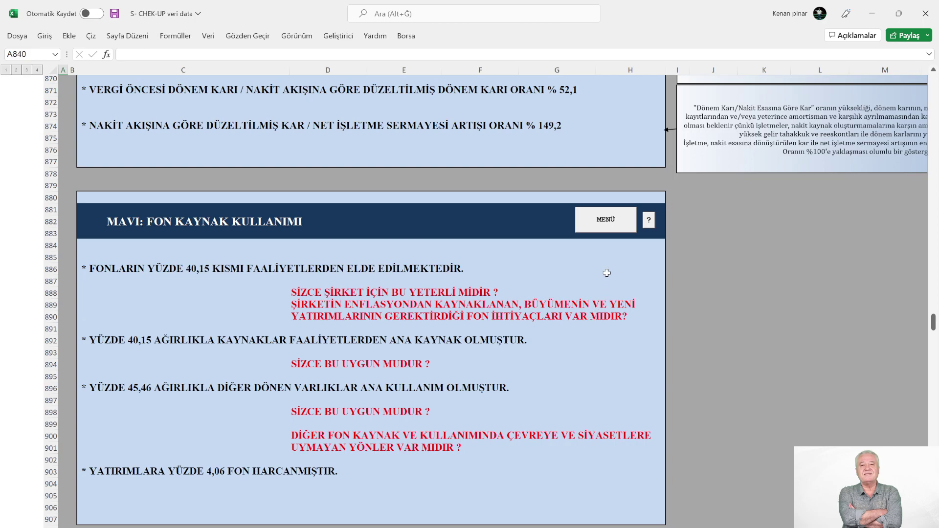
{"action": "left_click", "coordinate": [599, 220]}
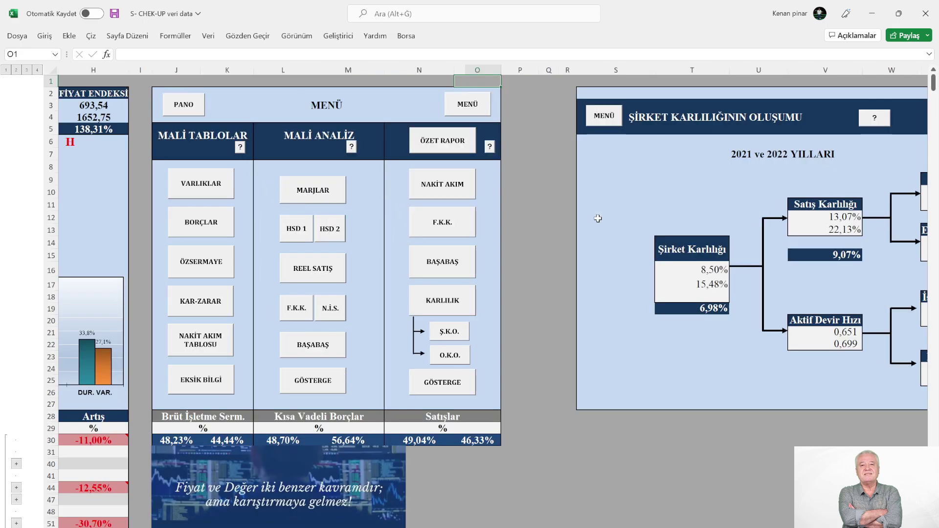